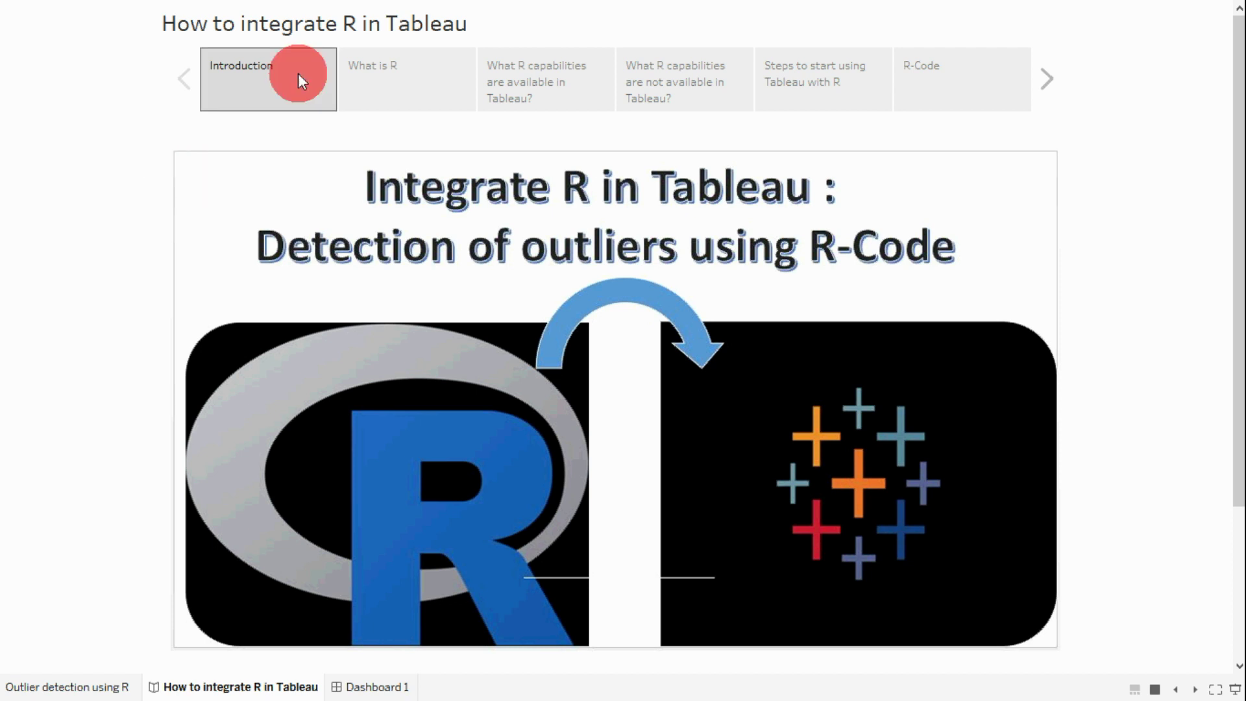
Step from the 'What is R' story point to 'What R capabilities are available in Tableau?'
left_click(365, 79)
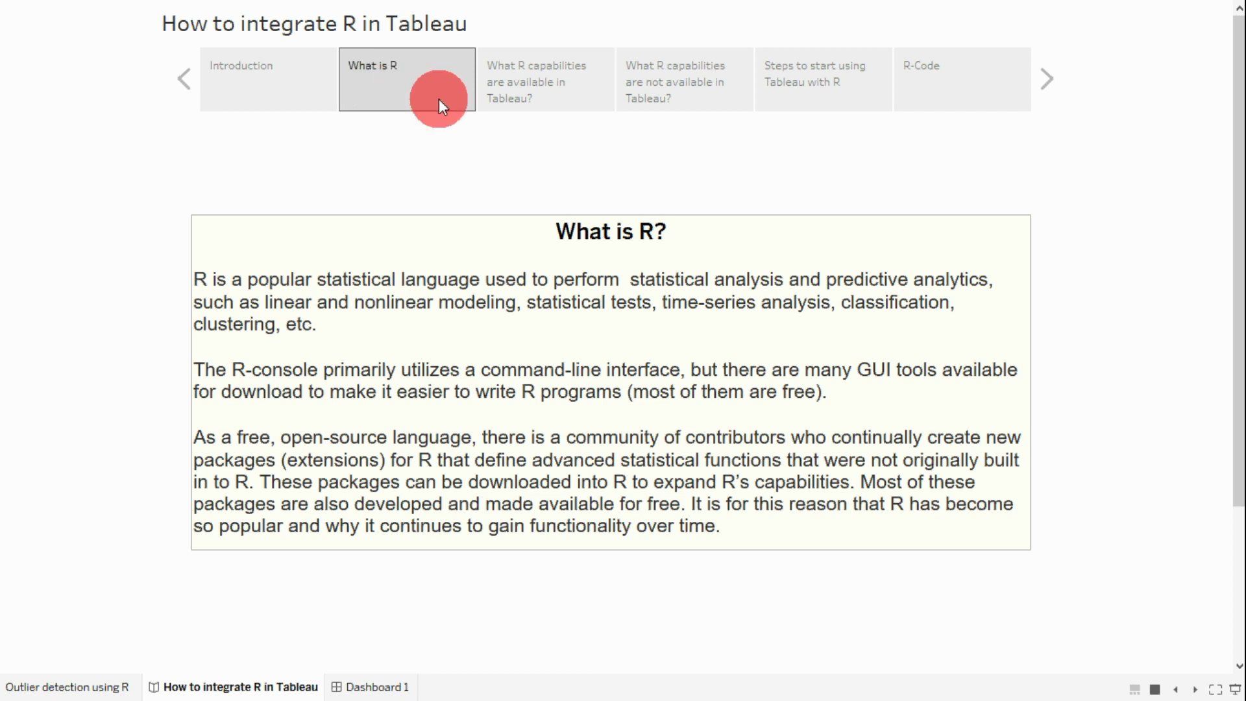
left_click(548, 83)
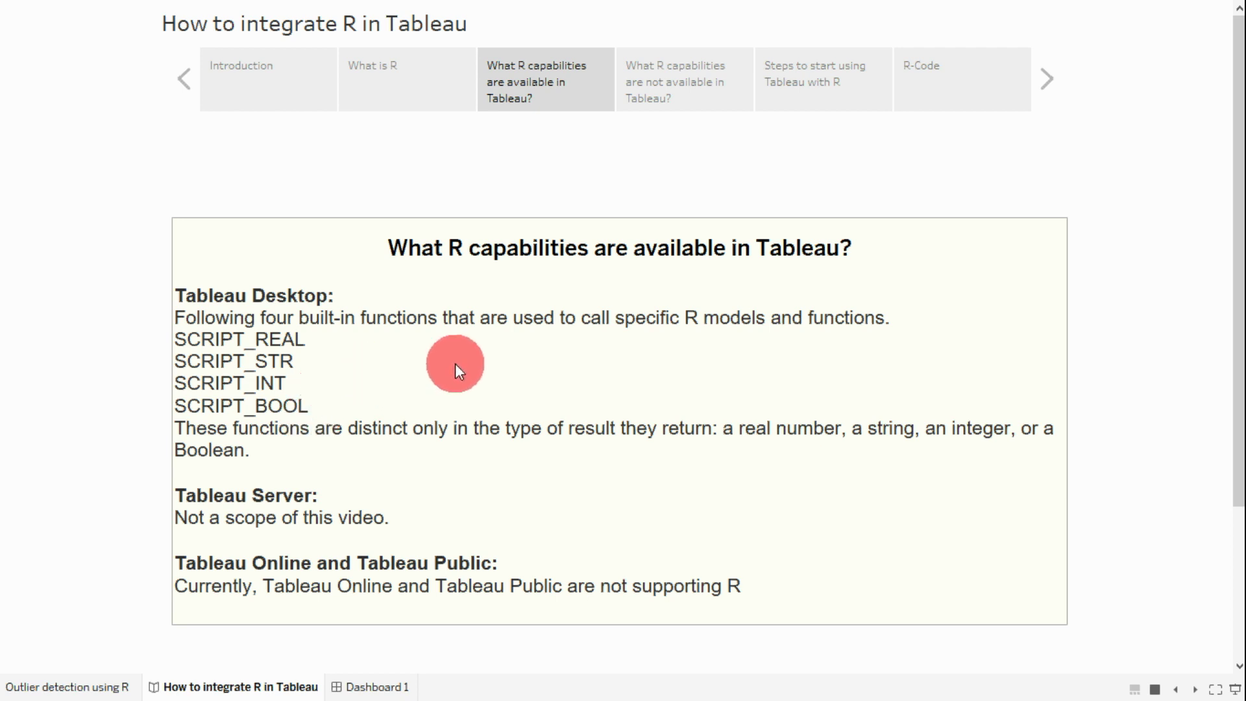
Show the 'What R capabilities are not available in Tableau?' story point
left_click(664, 80)
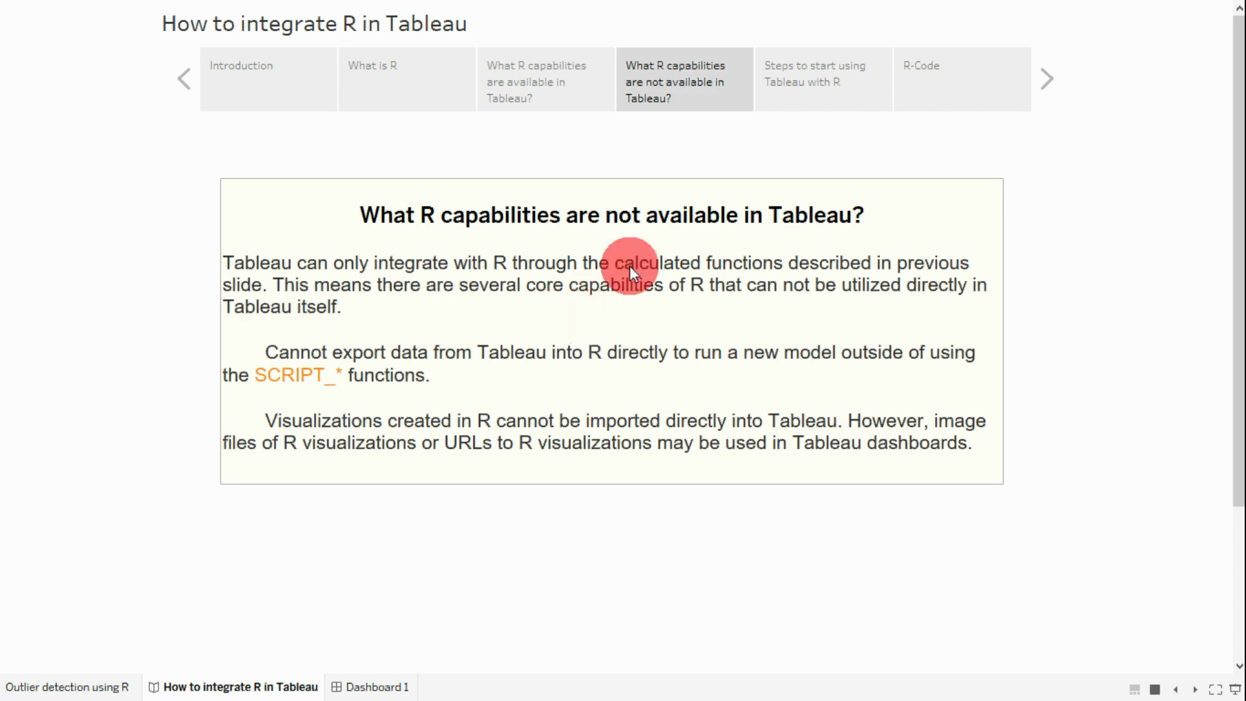
Advance via 'Steps to start using Tableau with R' to the sign2 R-Code point, exit presentation mode, and bring up the browser
left_click(805, 74)
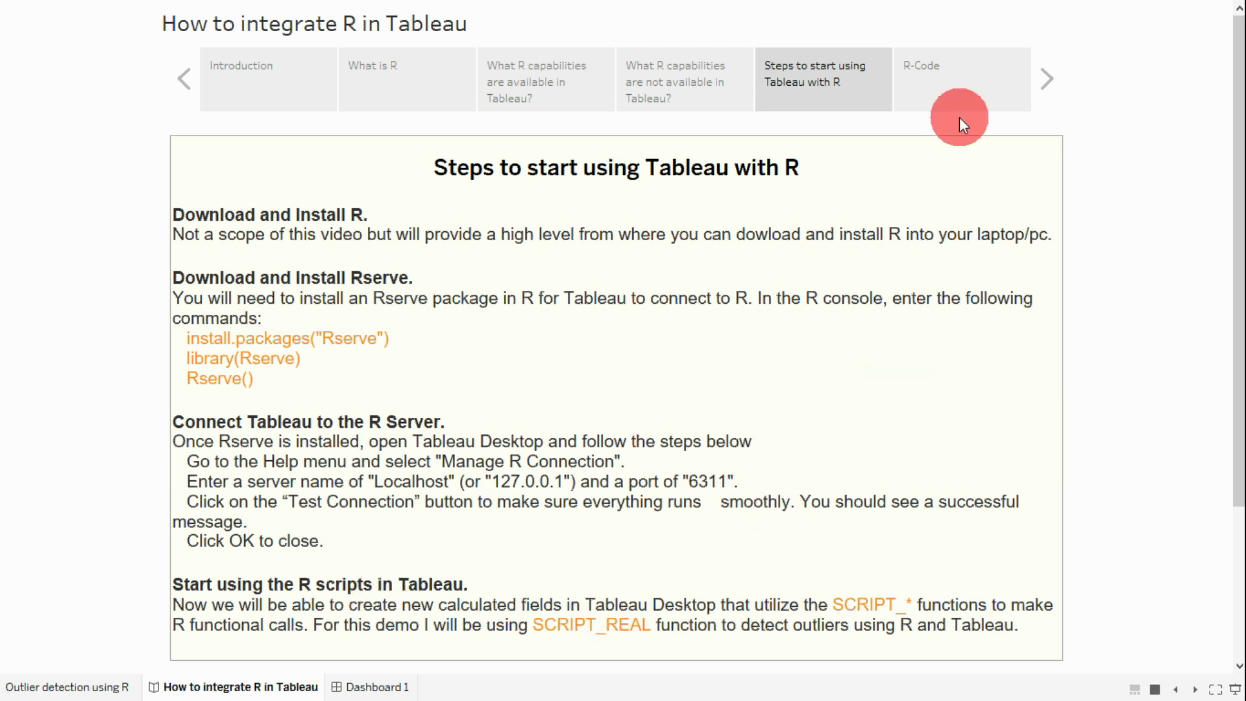
left_click(953, 79)
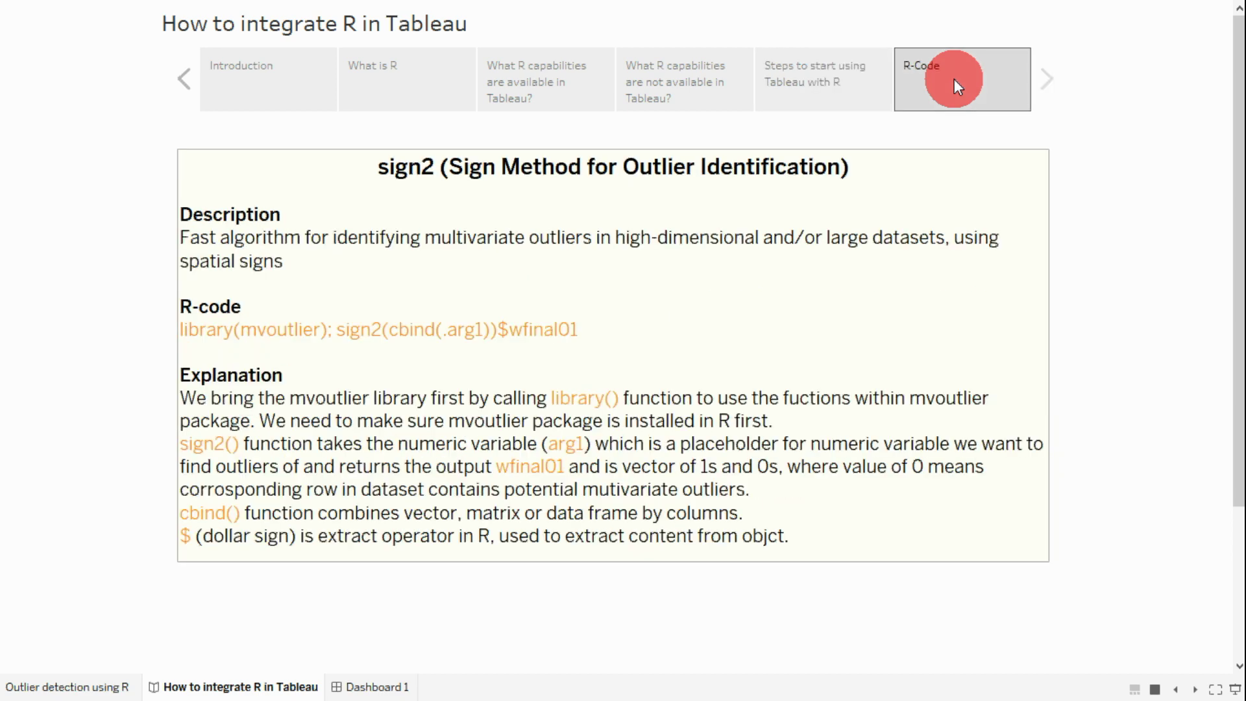
key("Escape")
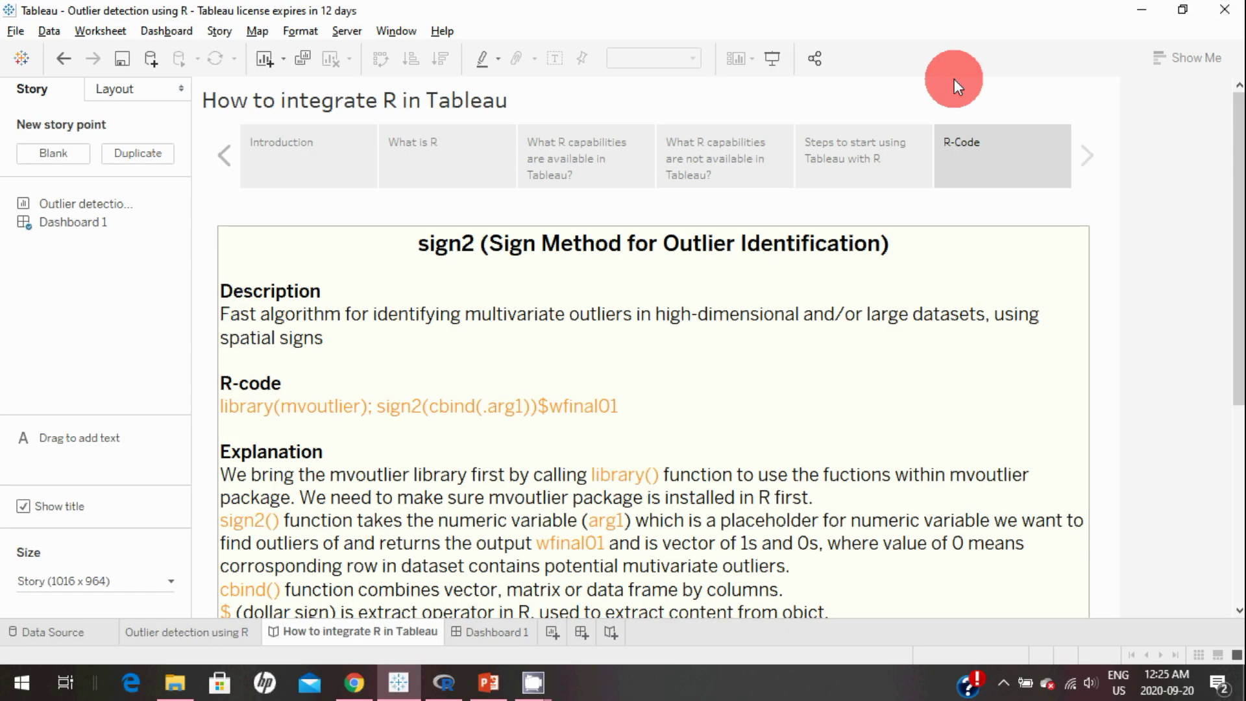
left_click(356, 683)
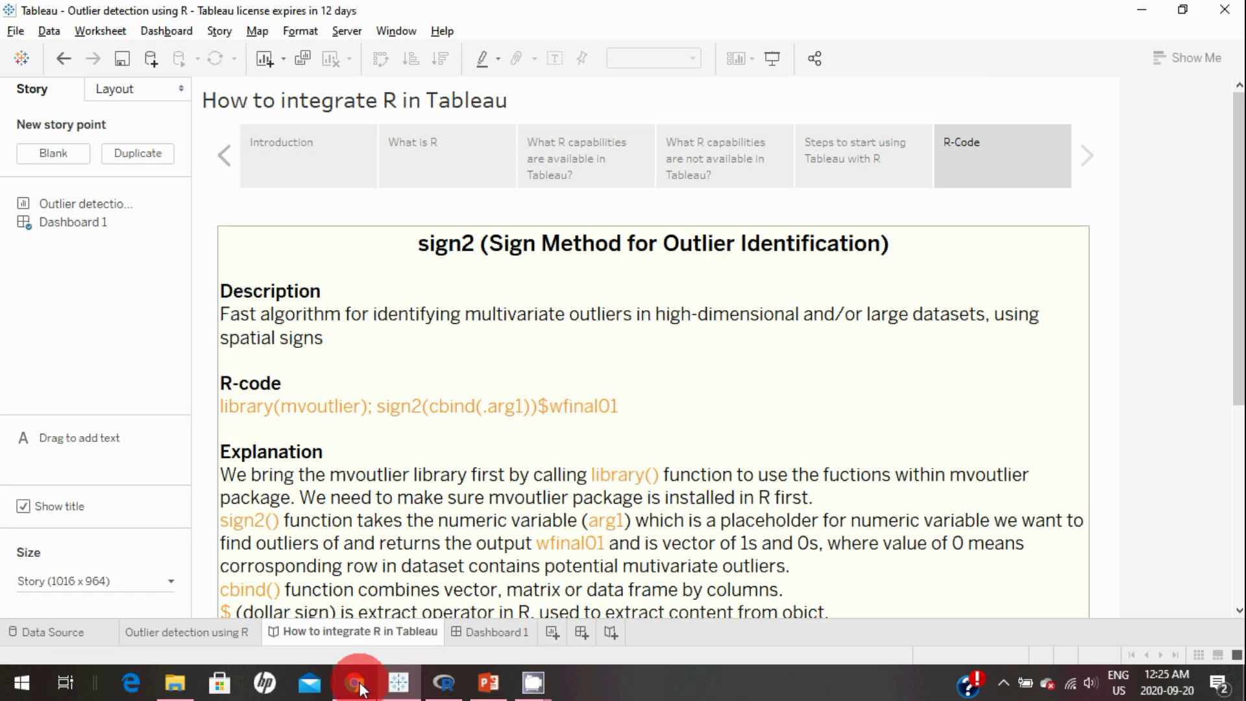
left_click(356, 682)
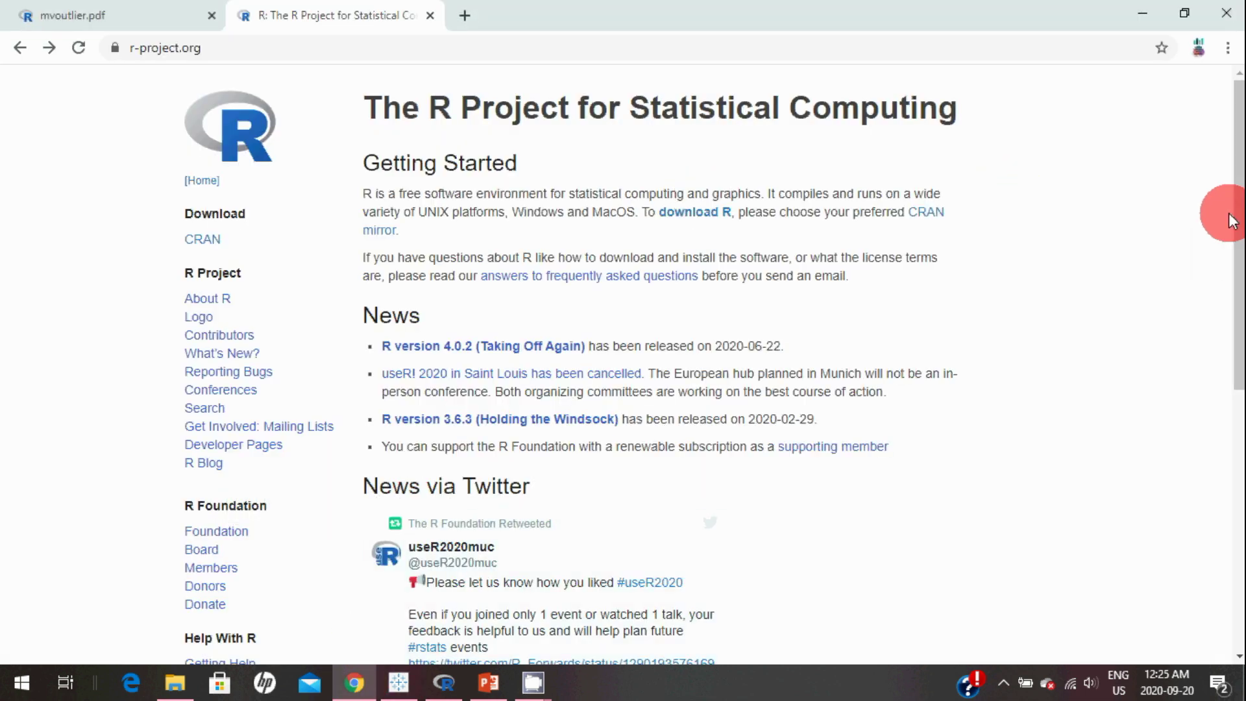
From r-project.org, open the CRAN Mirrors list and scroll toward the Canada mirrors
left_click(216, 47)
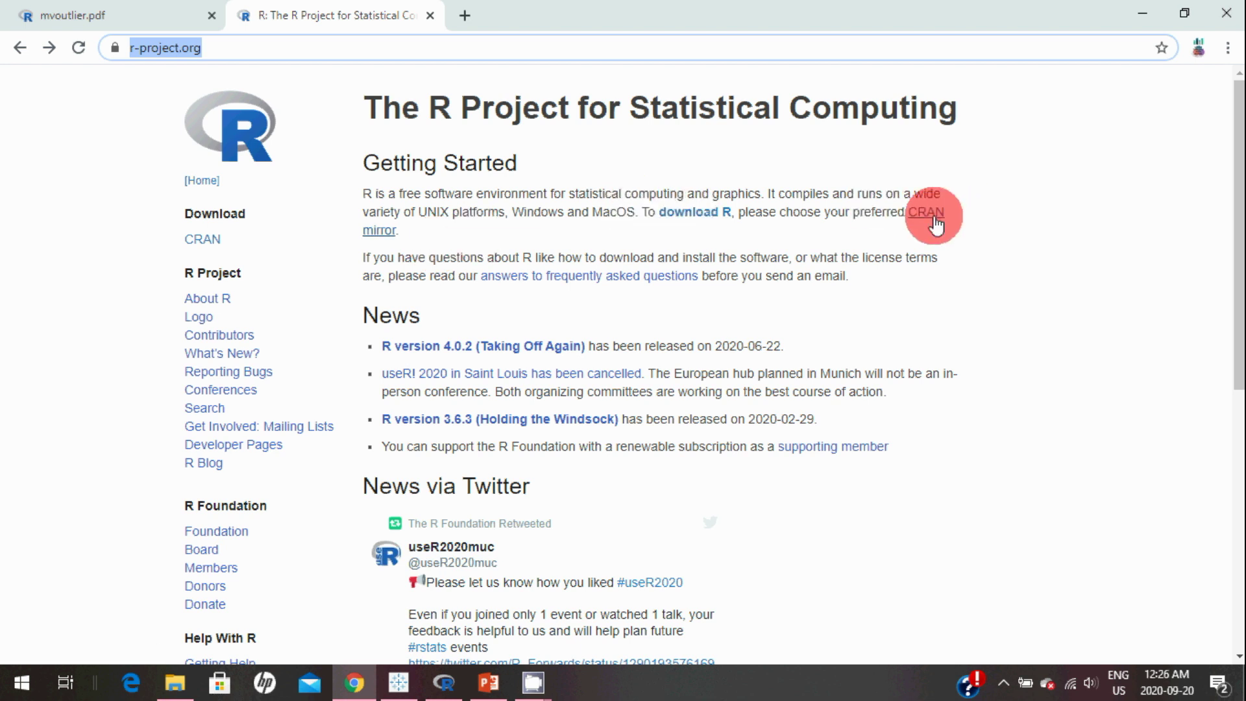
left_click(689, 214)
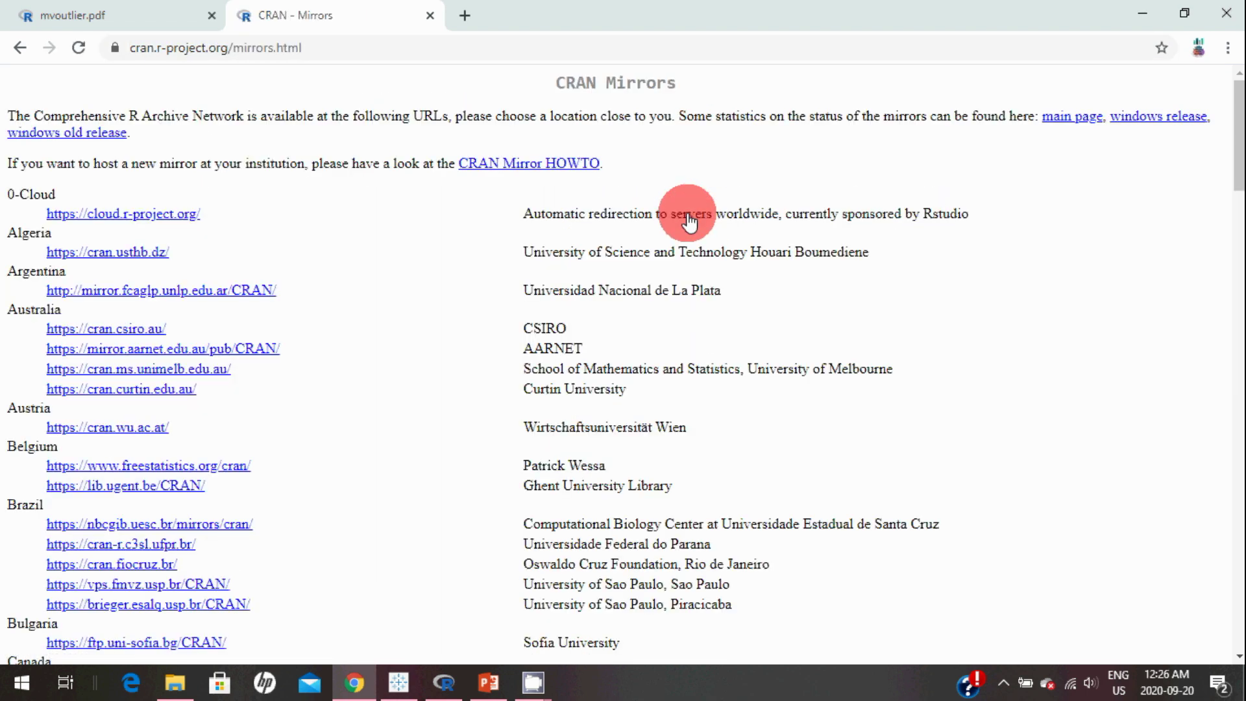
scroll(1236, 167, "down", 3)
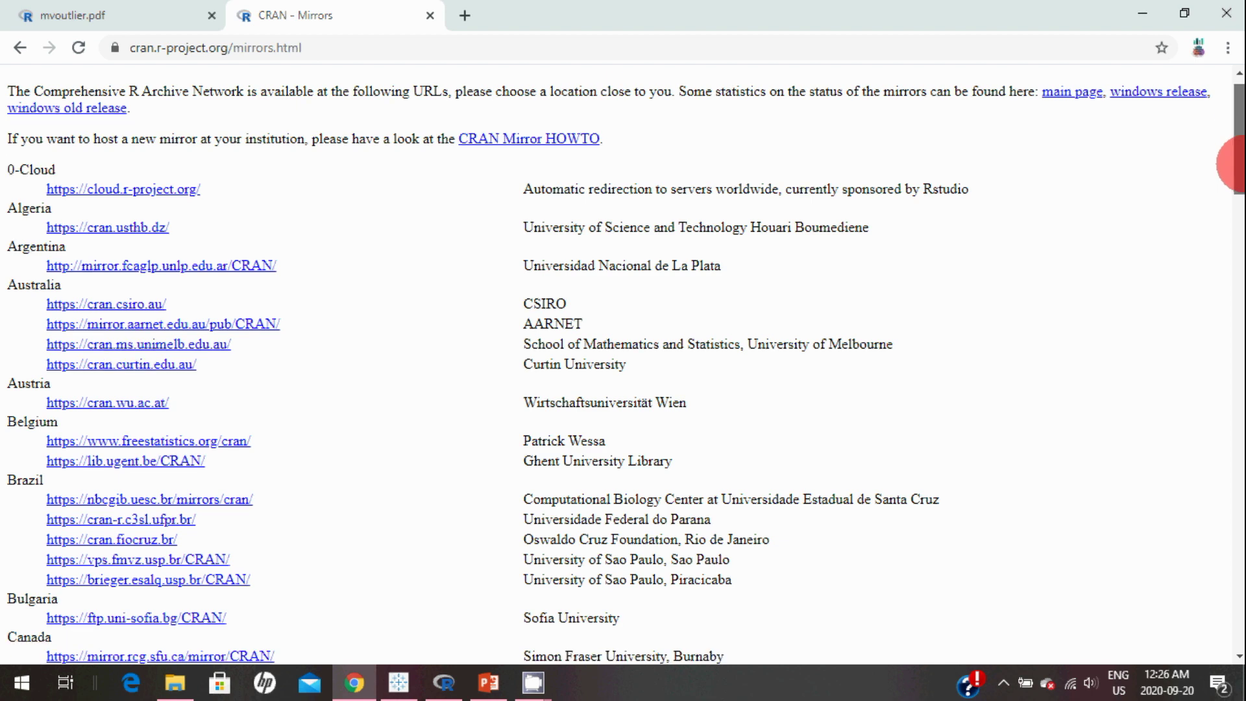
scroll(1236, 190, "up", 3)
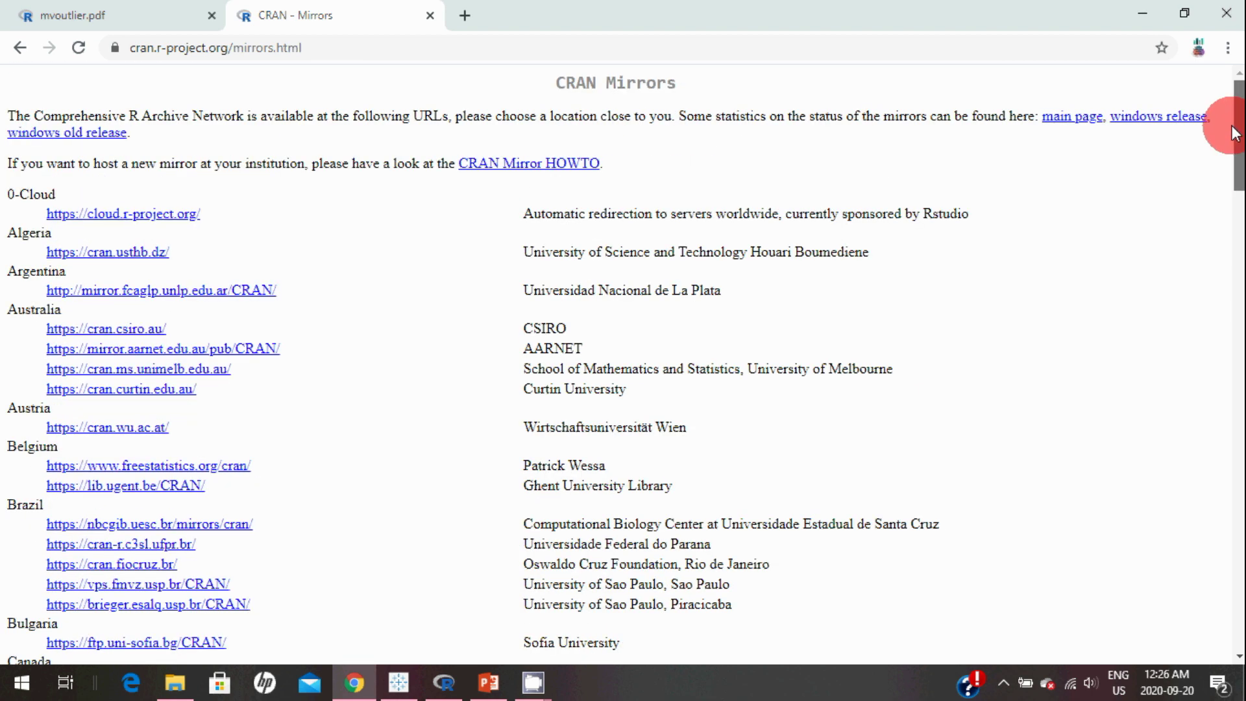
scroll(1240, 162, "down", 5)
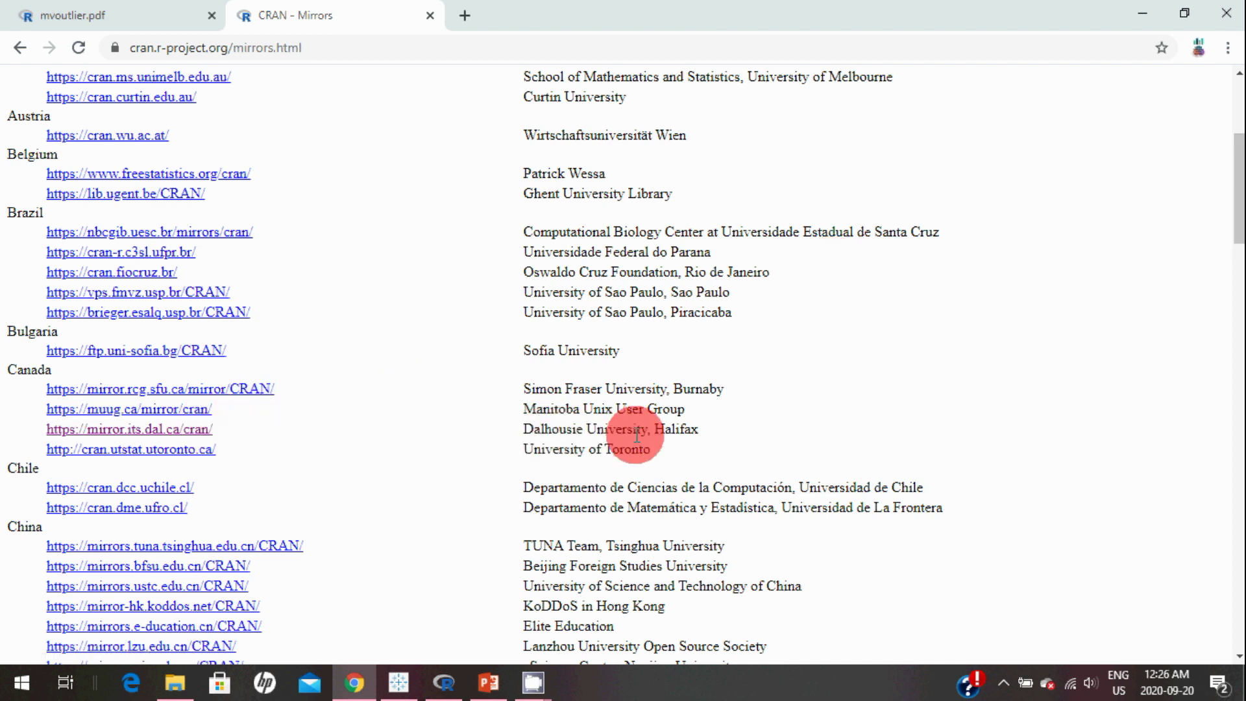
Open the Dalhousie University mirror (mirror.its.dal.ca/cran/), then switch to the RGui console window
left_click(156, 431)
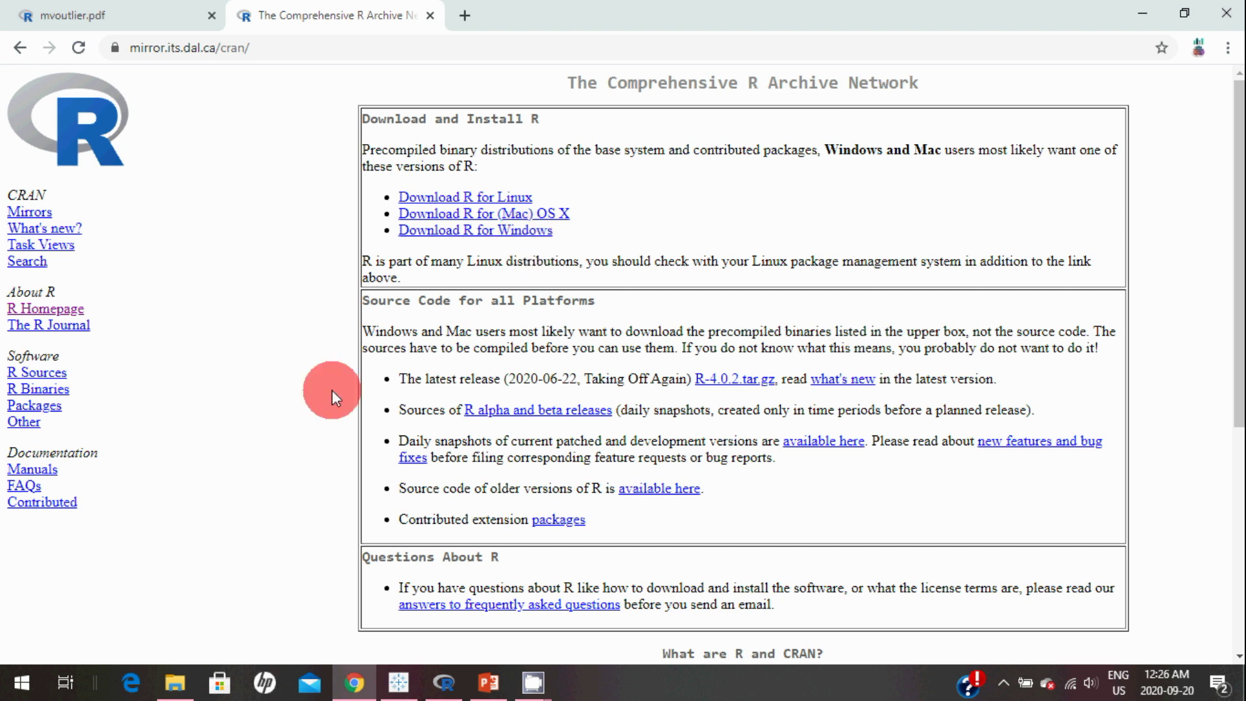
mouse_move(444, 682)
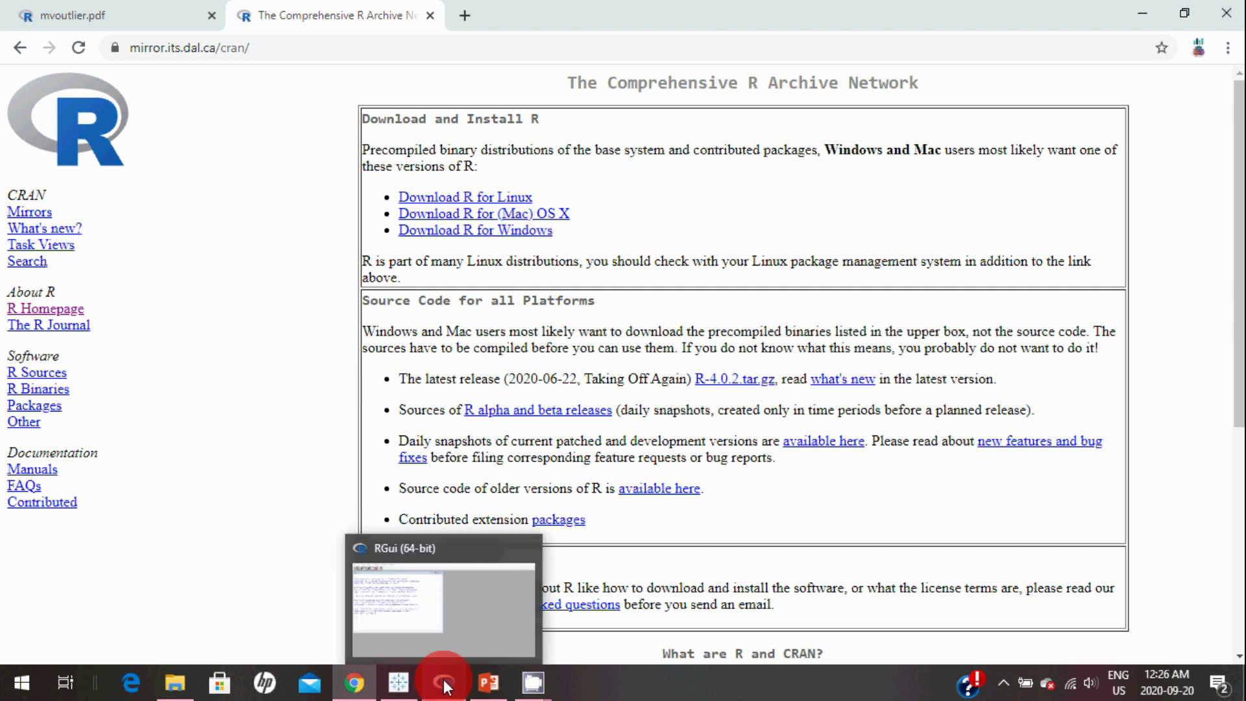
left_click(446, 625)
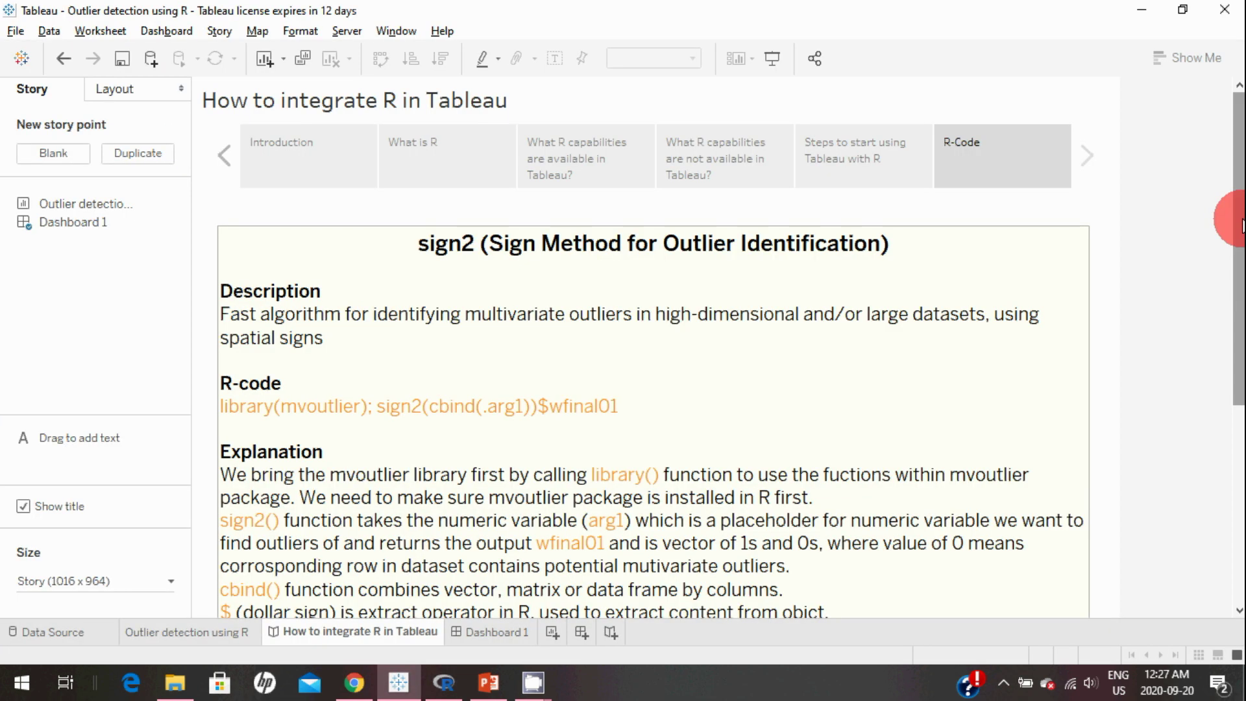
Return to the 'Steps to start using Tableau with R' point and select its Rserve instructions text block
left_click(870, 172)
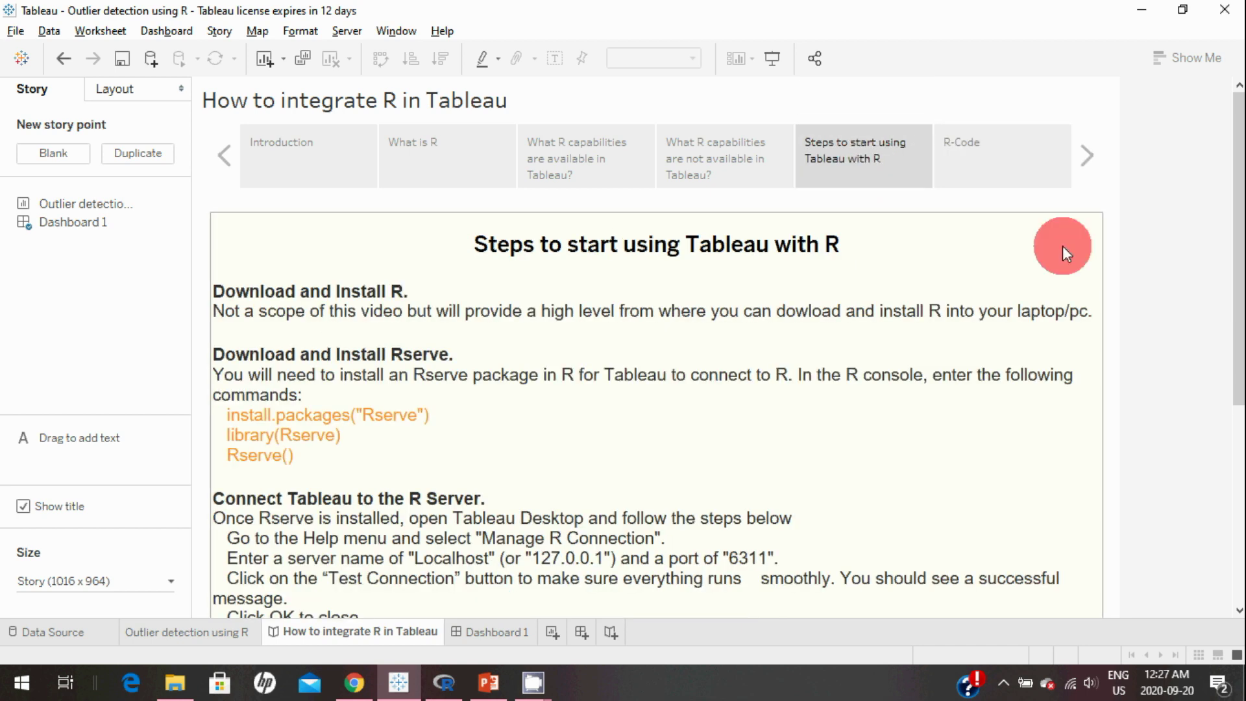
scroll(1229, 253, "down", 1)
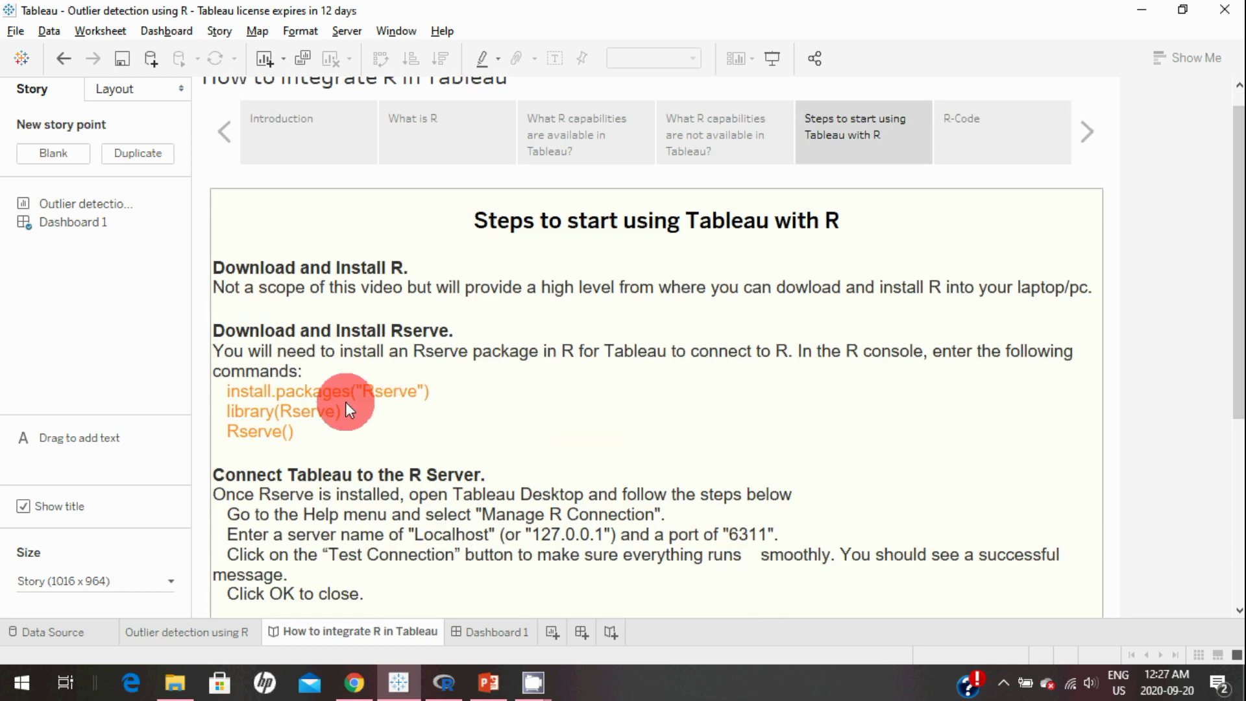
left_click(298, 431)
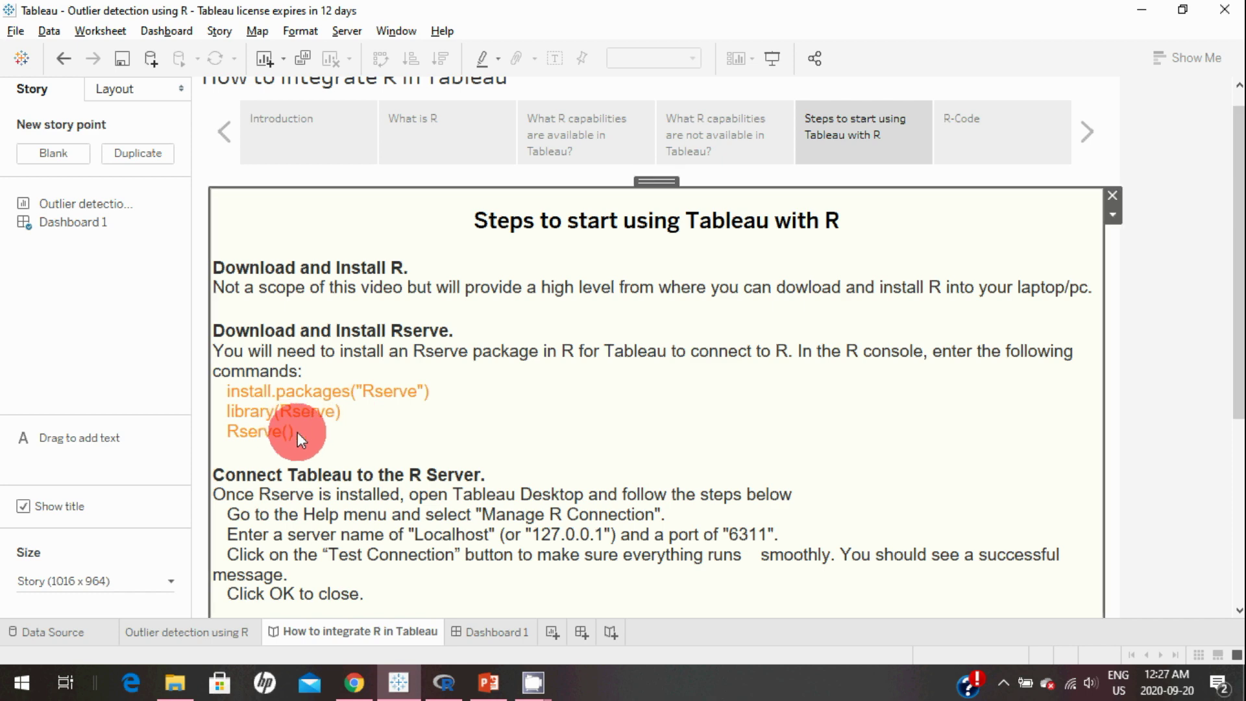
Copy the install.packages("Rserve"), library(Rserve) and Rserve() lines from the story text's Edit Description dialog
double_click(297, 430)
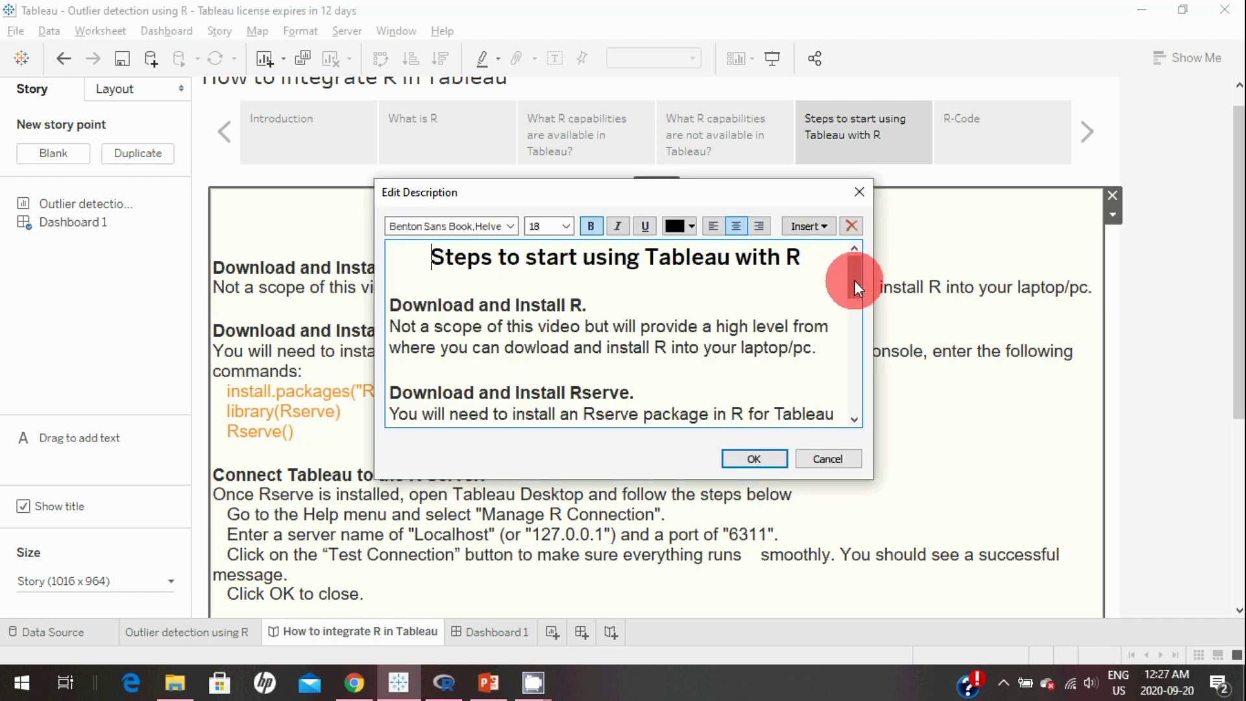
left_click_drag(854, 280, 858, 314)
left_click(479, 370)
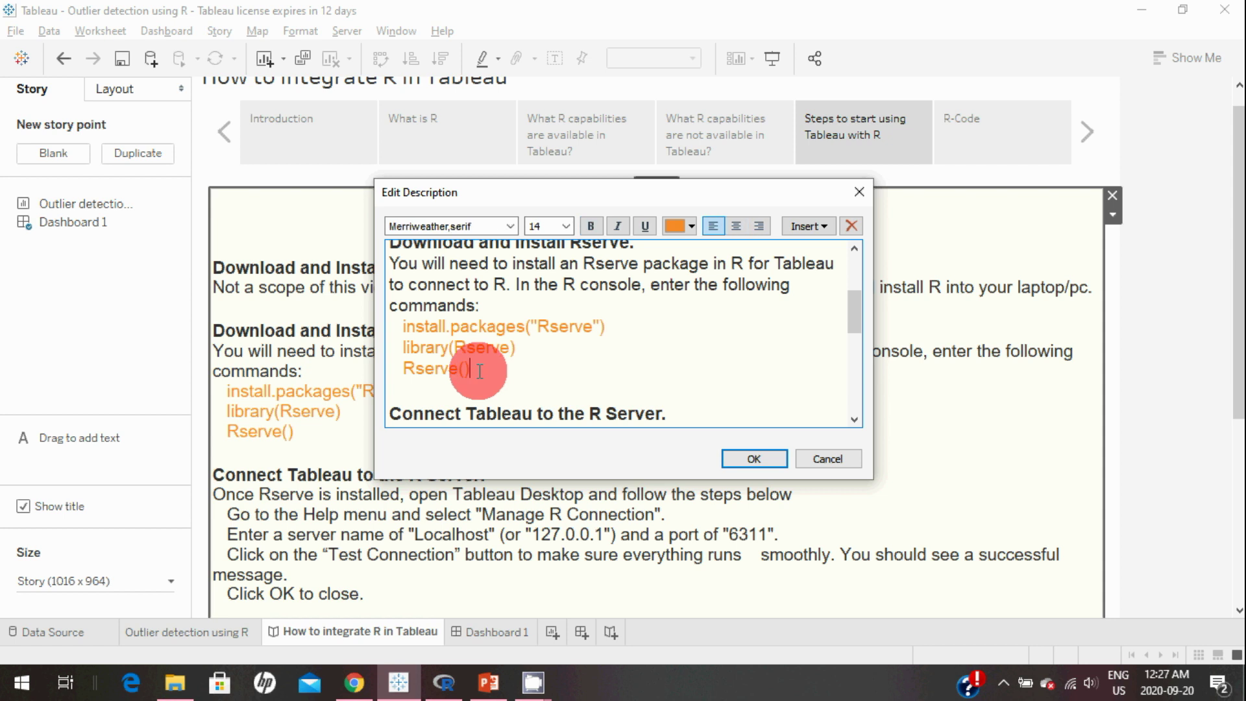
left_click_drag(479, 370, 424, 334)
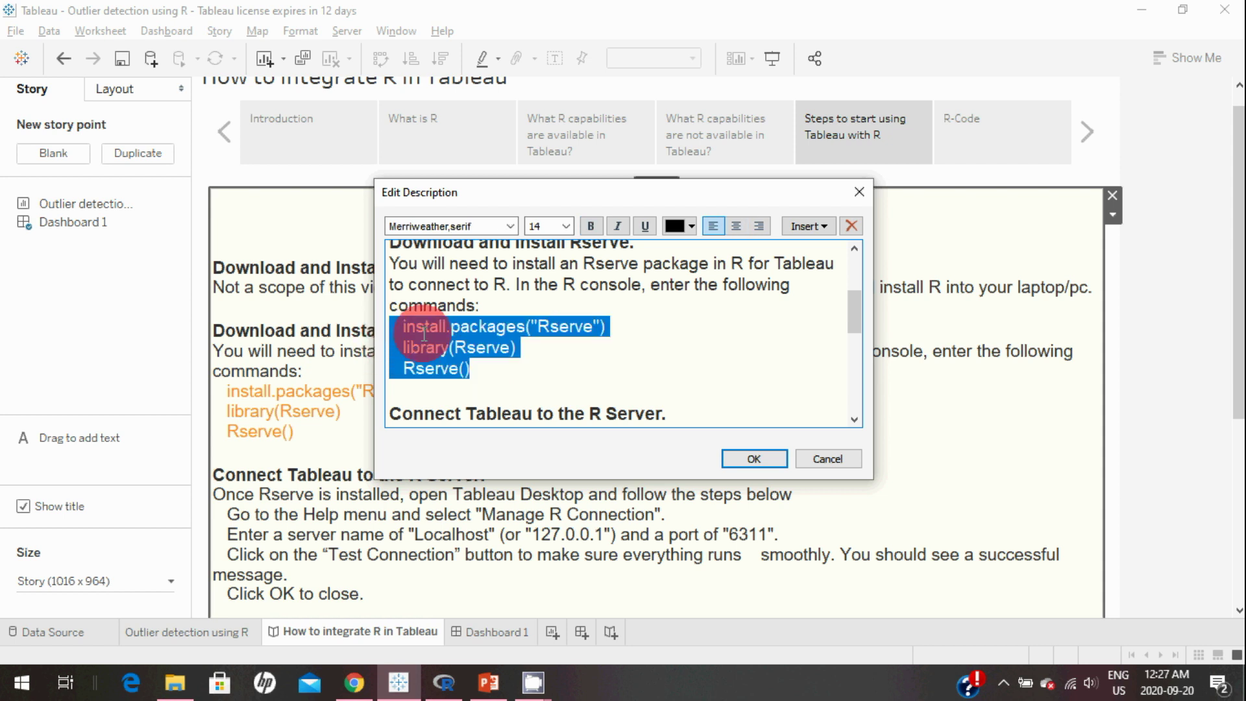
right_click(423, 334)
left_click(468, 411)
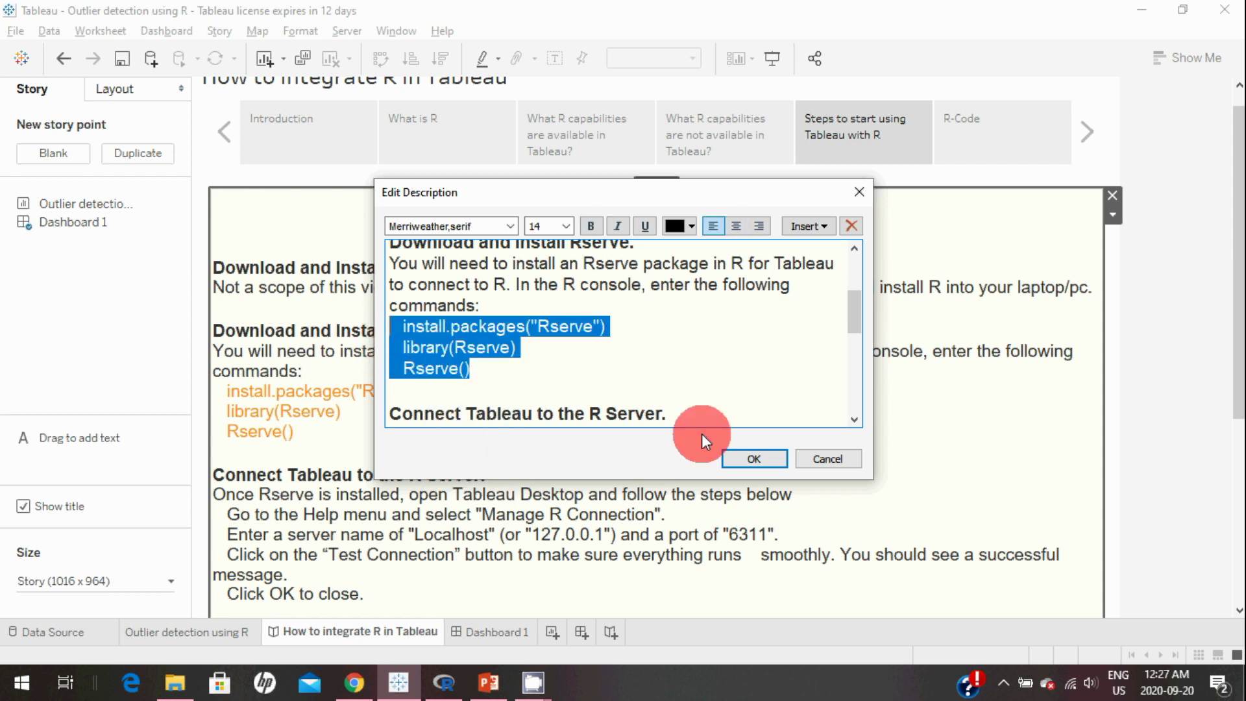
left_click(769, 454)
In the R console, paste and run install.packages("Rserve")
key("alt+Tab")
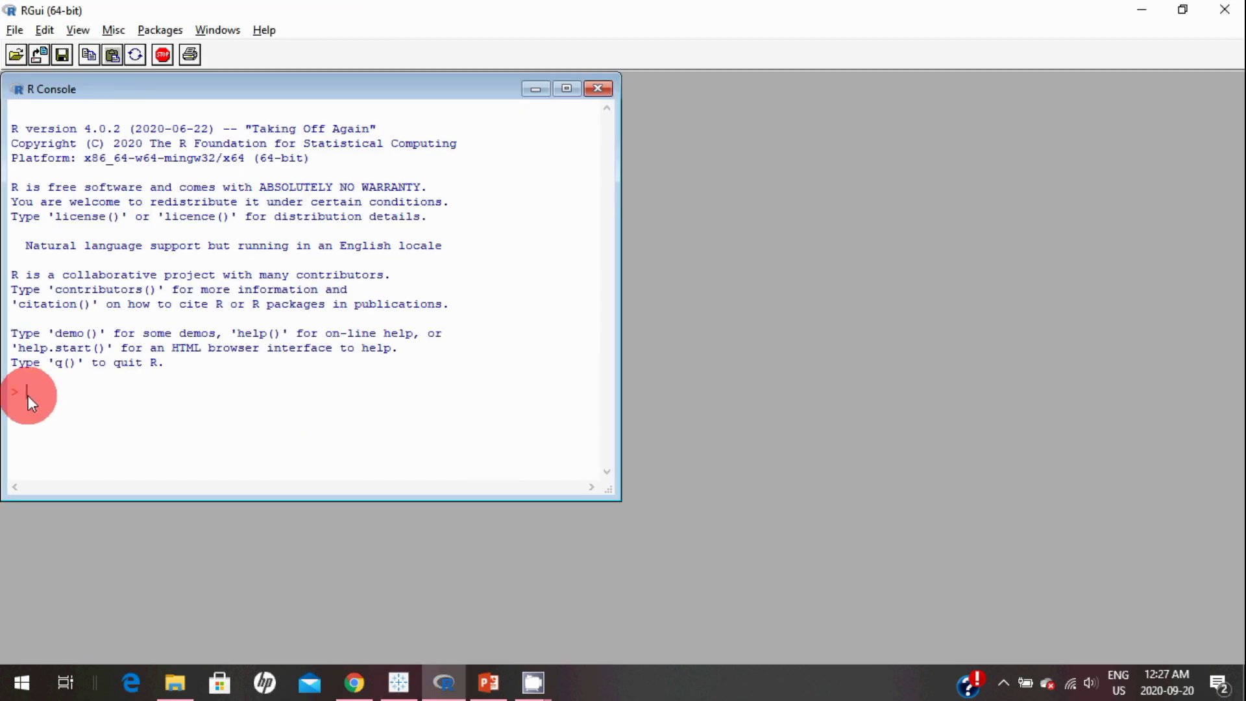
right_click(28, 395)
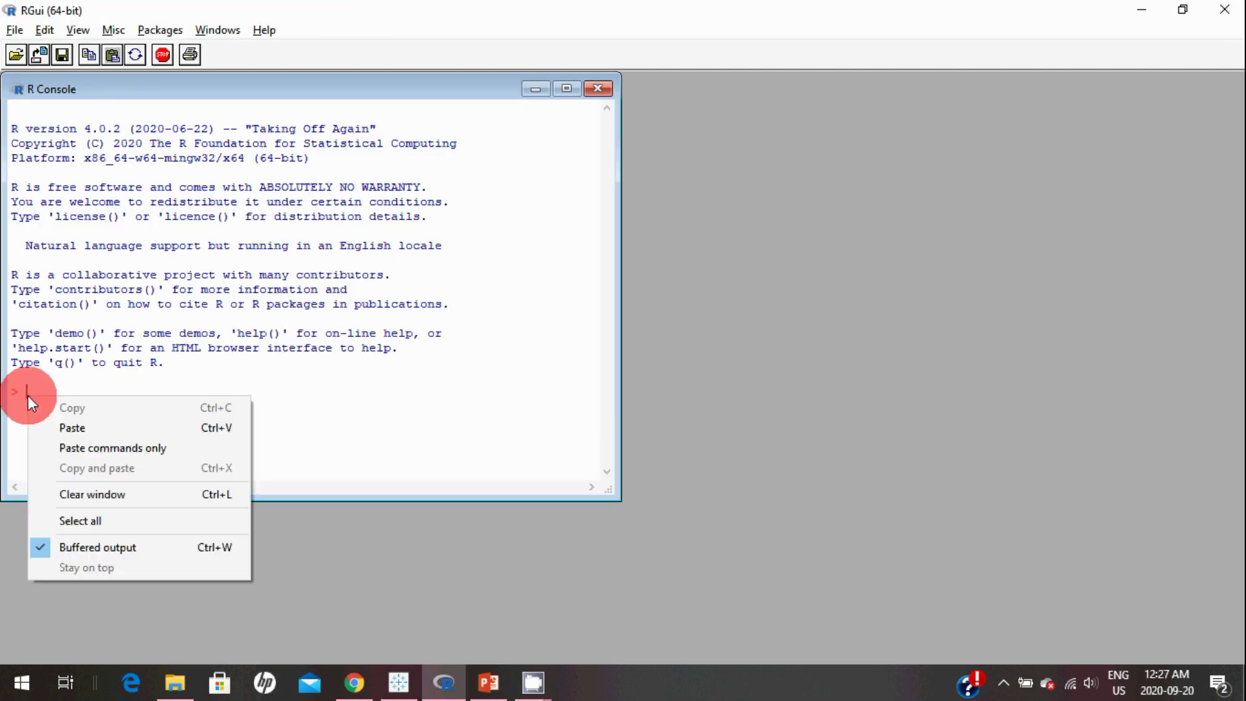
left_click(66, 423)
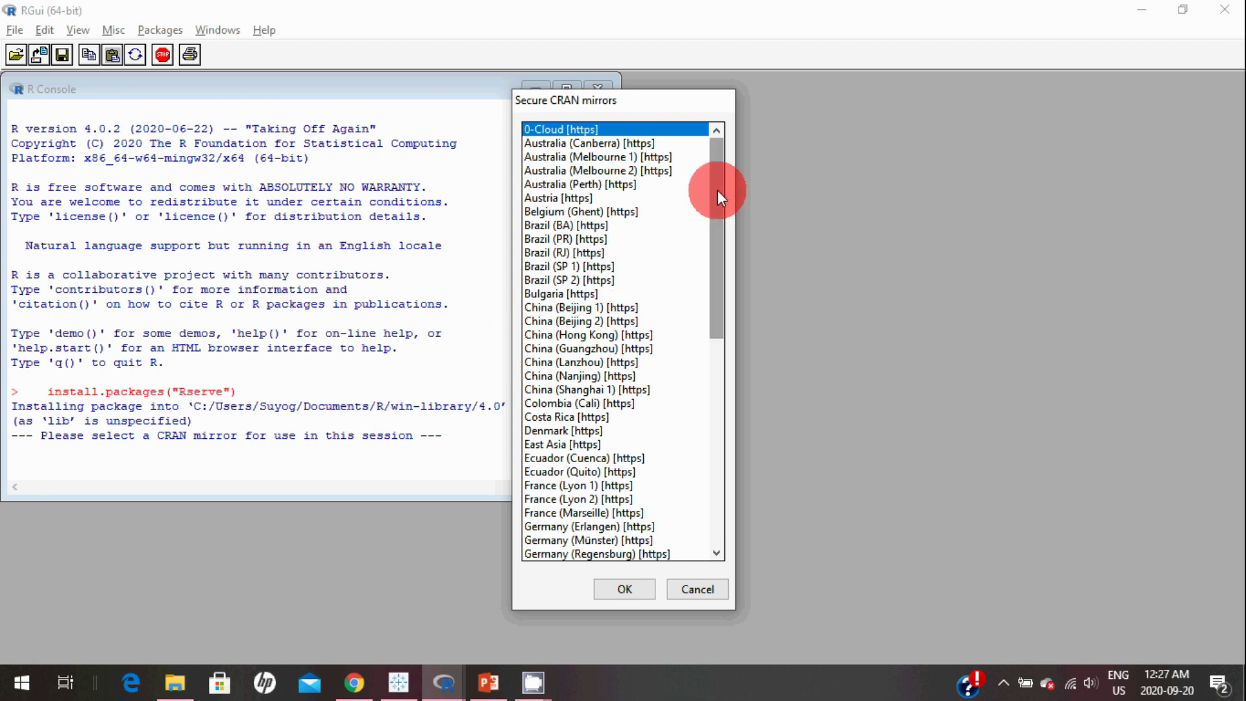
Choose (other mirrors), then Canada (ON) as the CRAN mirror, and paste the library(Rserve) command
left_click_drag(718, 189, 746, 462)
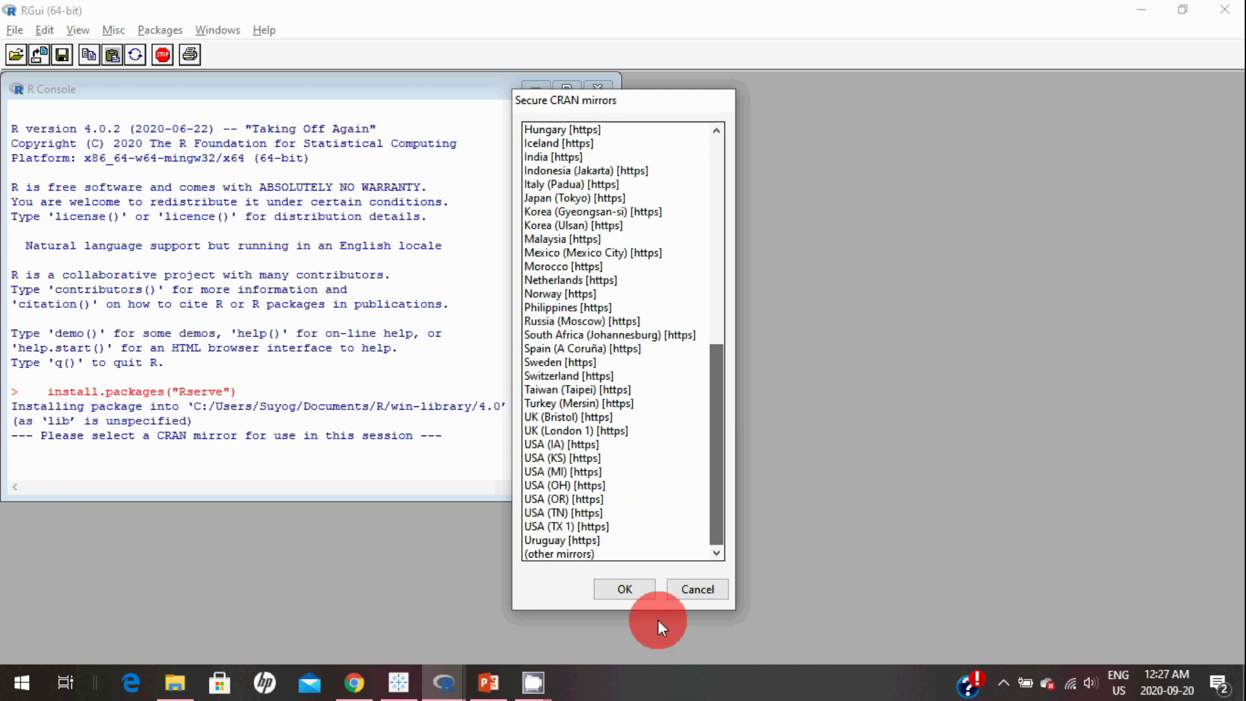
left_click(552, 552)
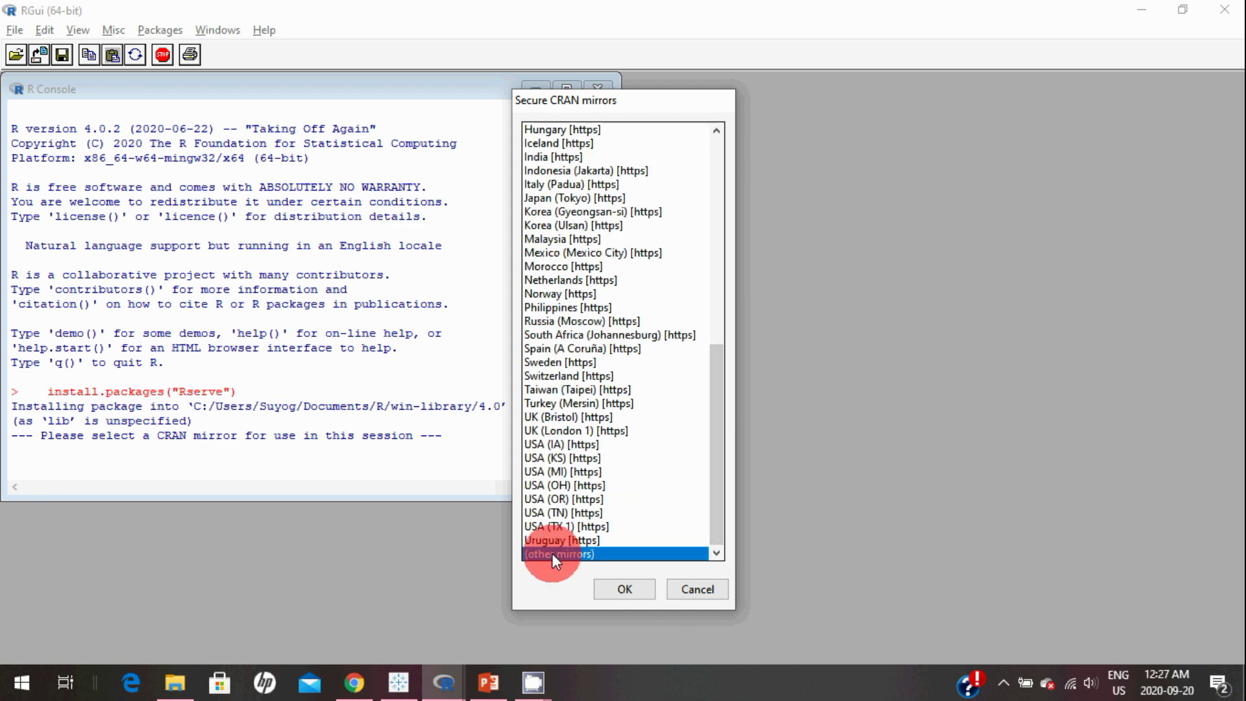
left_click(635, 589)
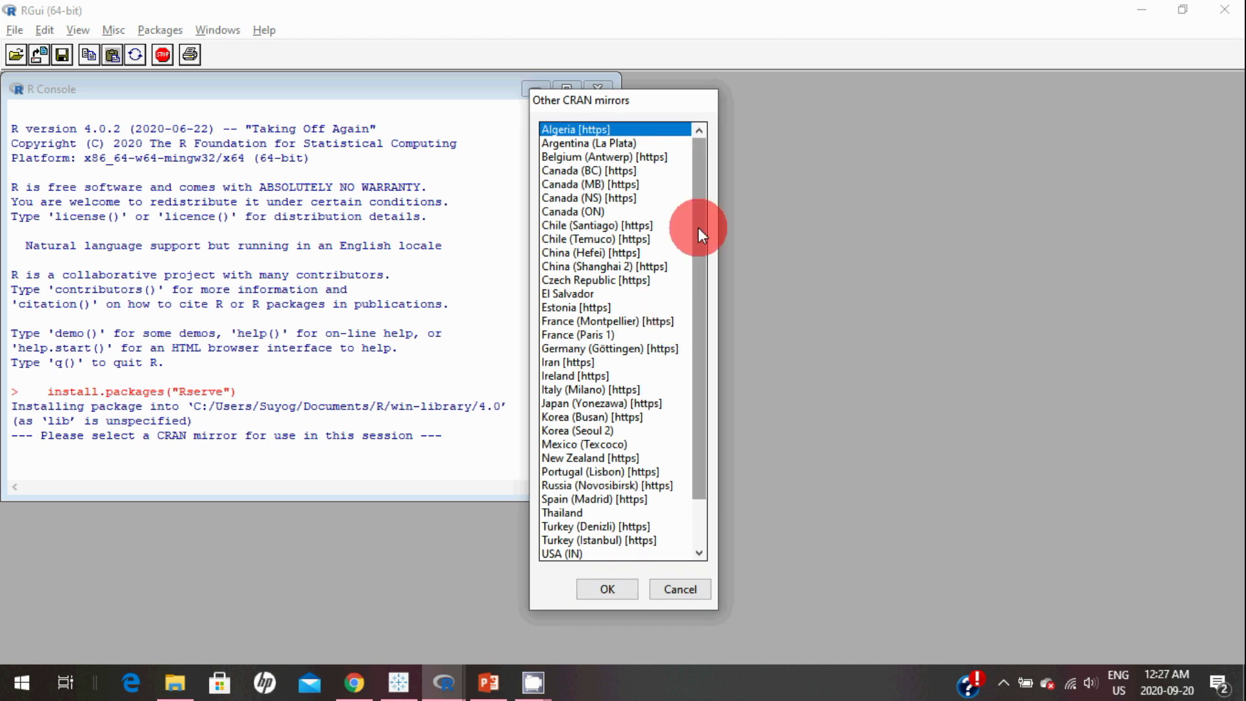
left_click(578, 212)
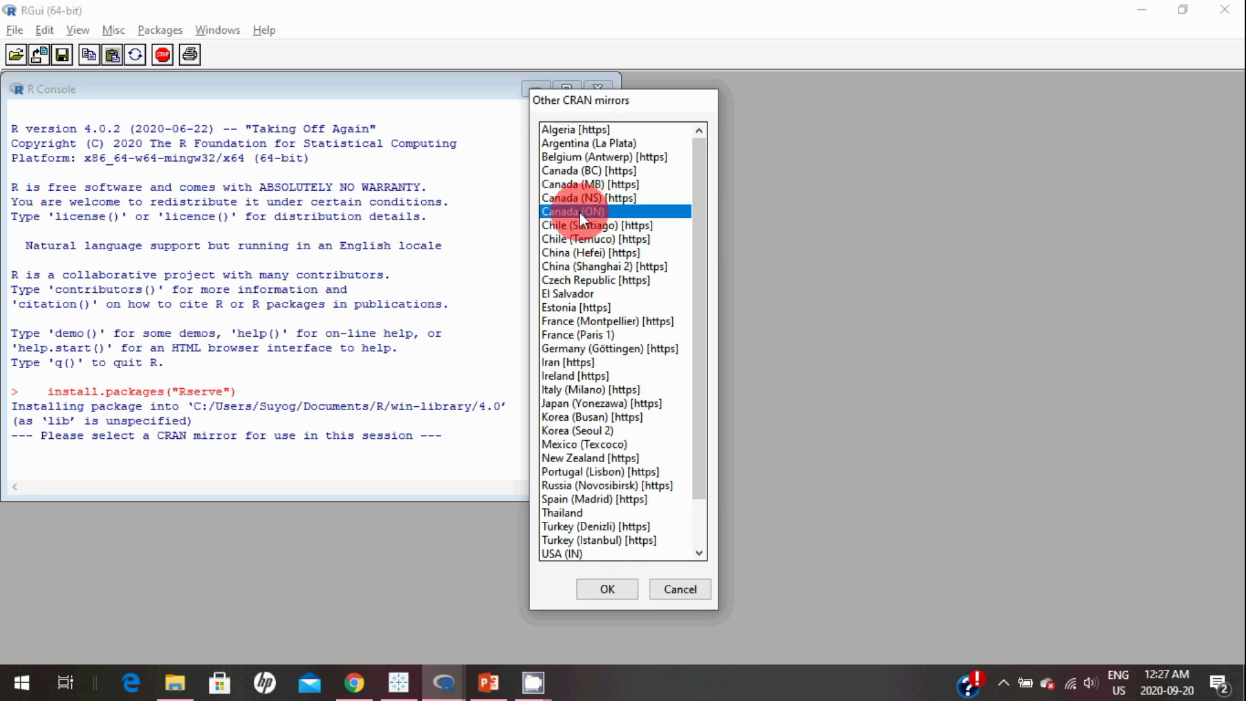
left_click(608, 589)
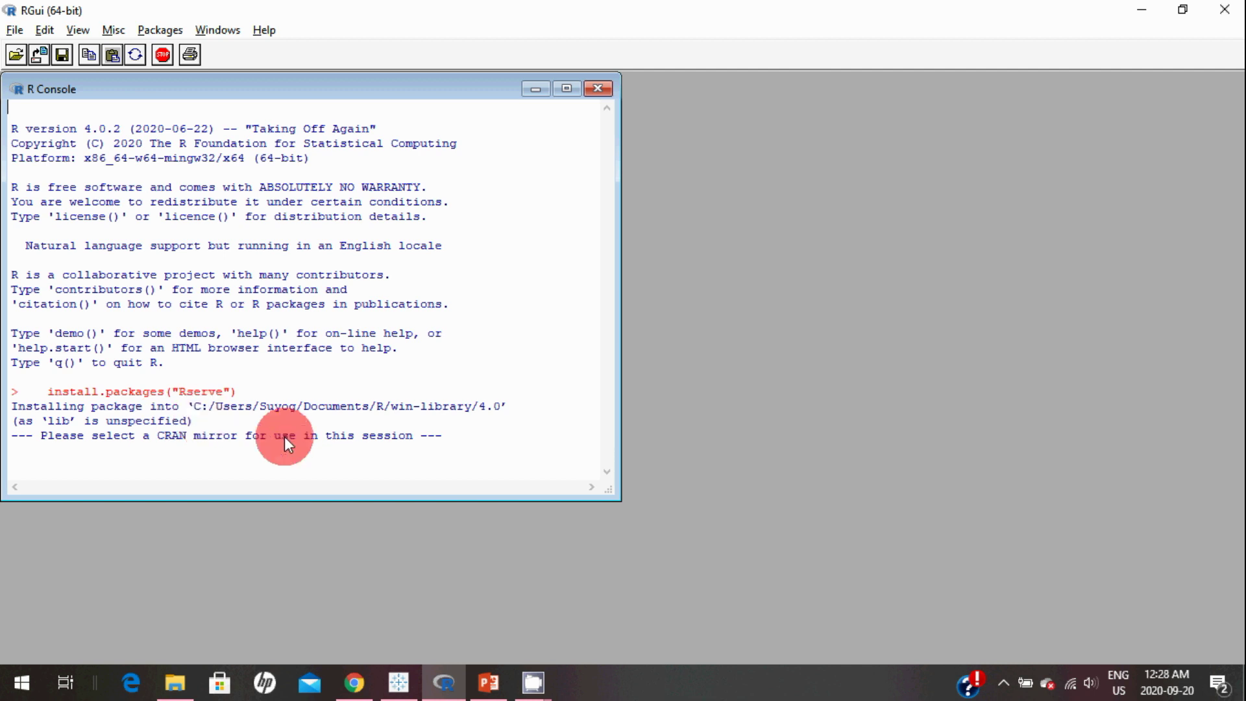
key("ctrl+v")
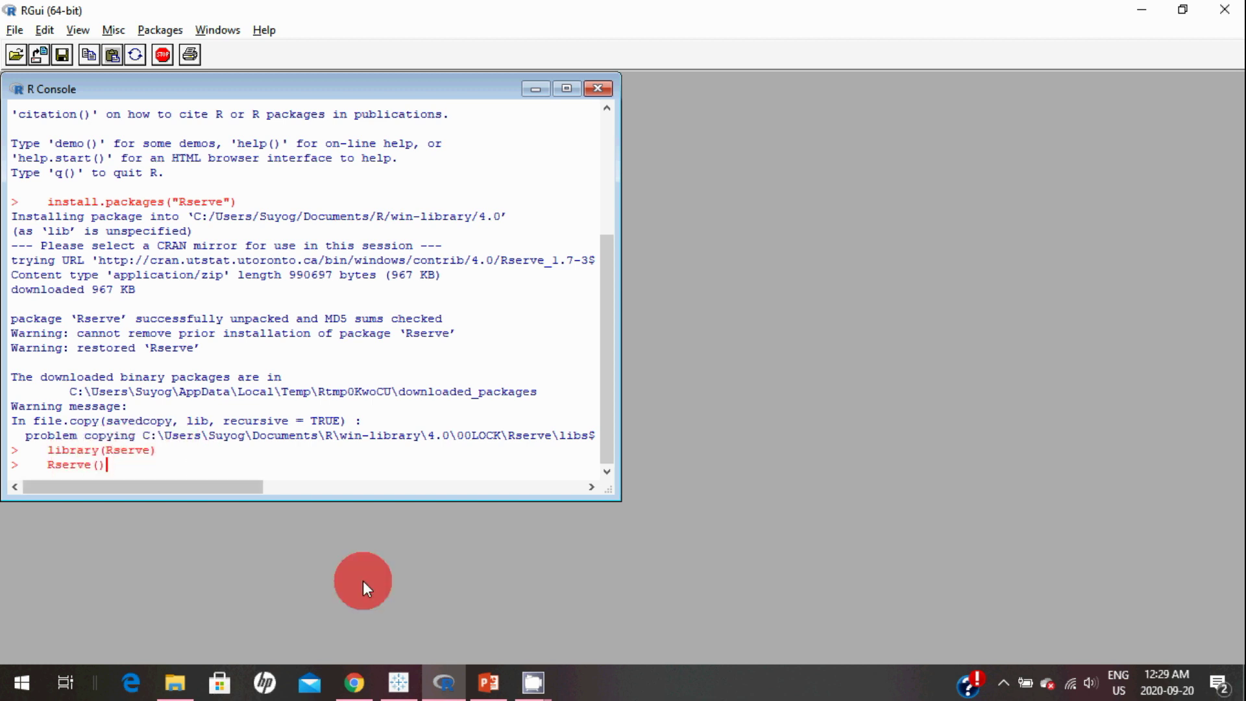
Return from RGui to Tableau Desktop
left_click(398, 682)
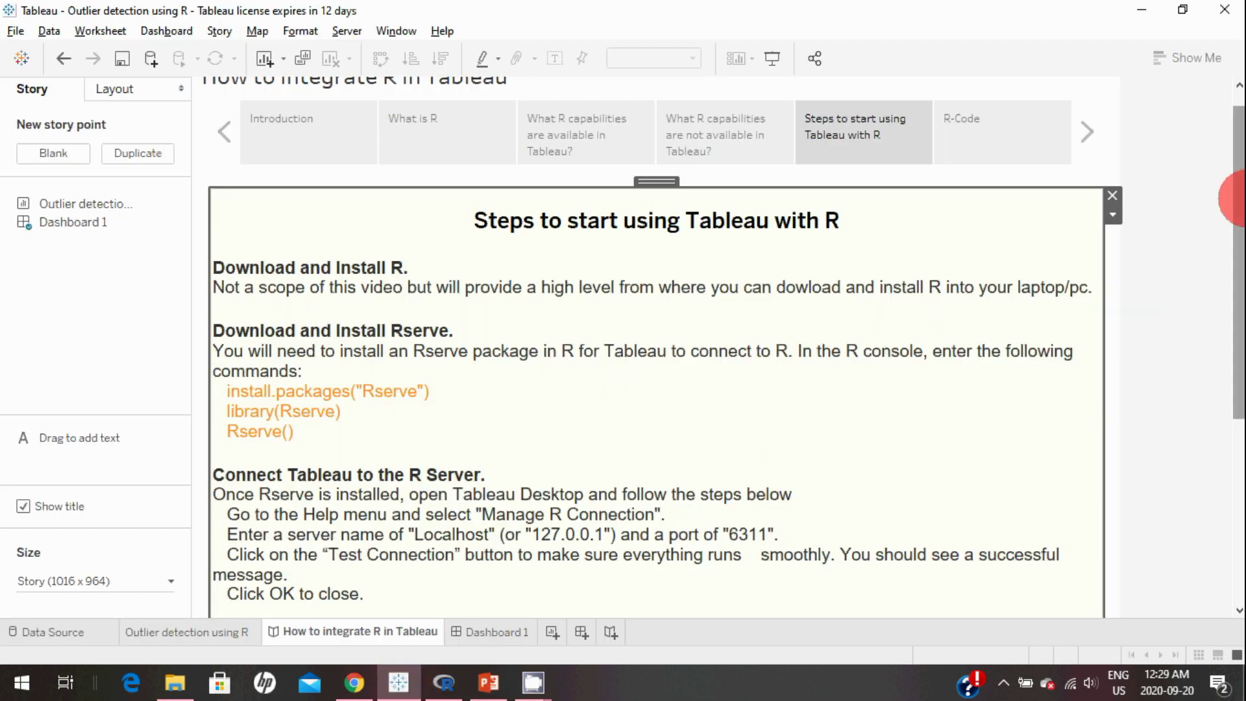
Open Help > Settings and Performance > Manage Analytics Extension Connection, showing RServe on localhost port 6311
scroll(1231, 195, "down", 3)
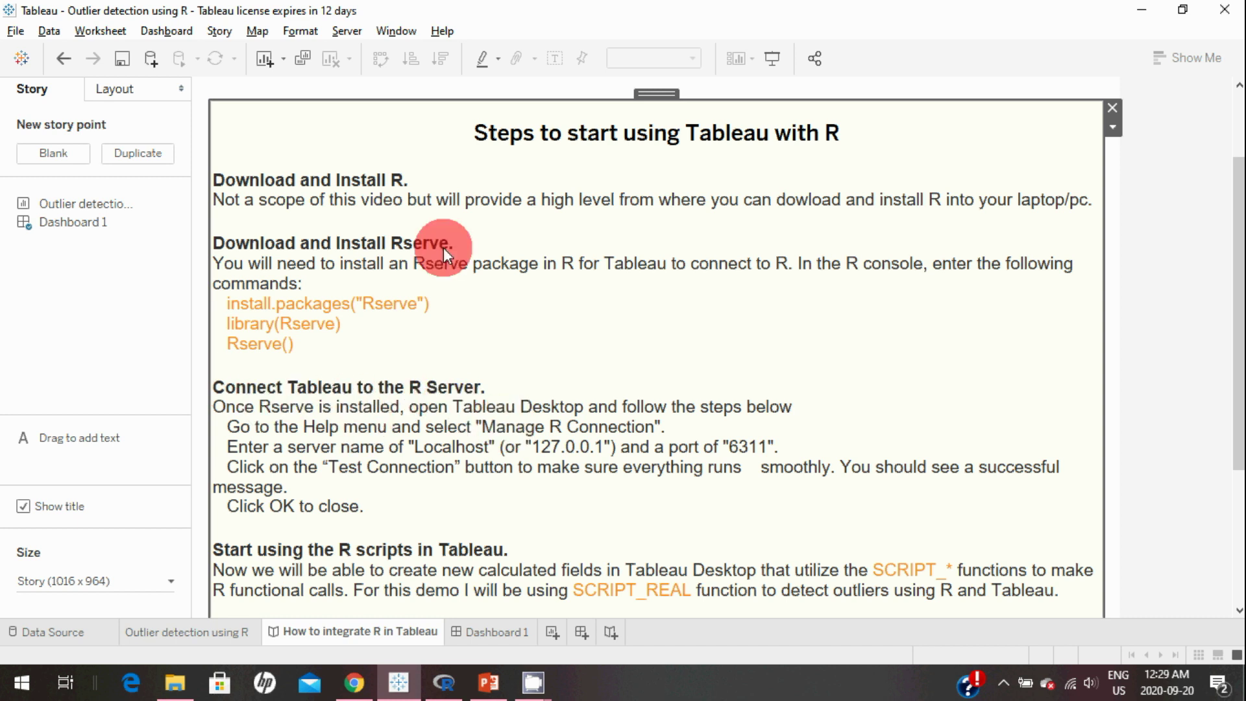
left_click(436, 29)
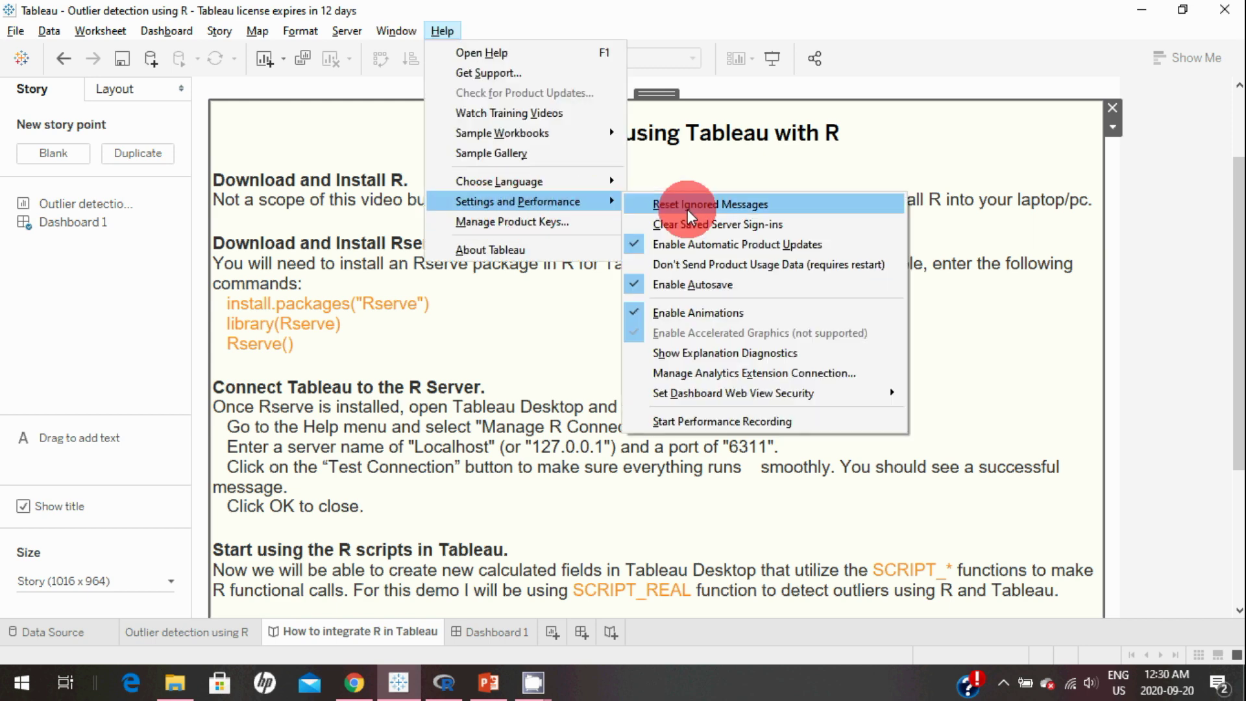
left_click(685, 375)
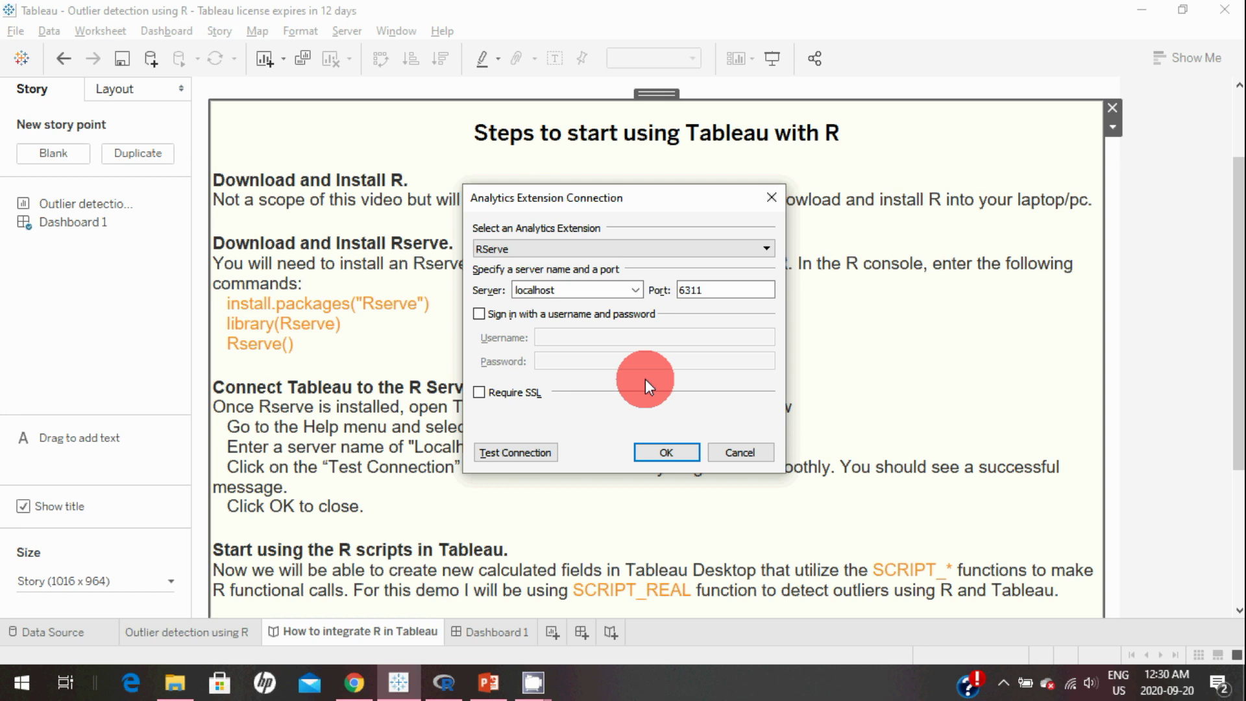
Test the RServe connection on localhost port 6311, then go to the Outlier detection using R sheet
left_click_drag(606, 199, 504, 255)
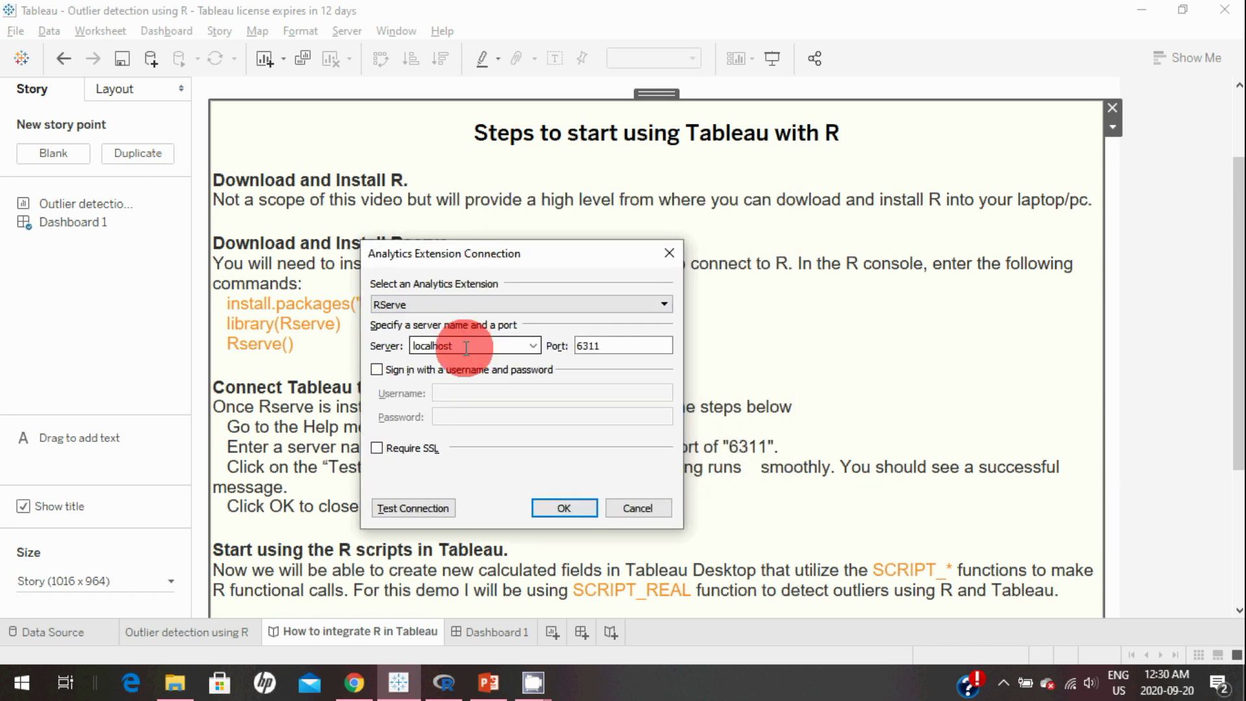
left_click(446, 306)
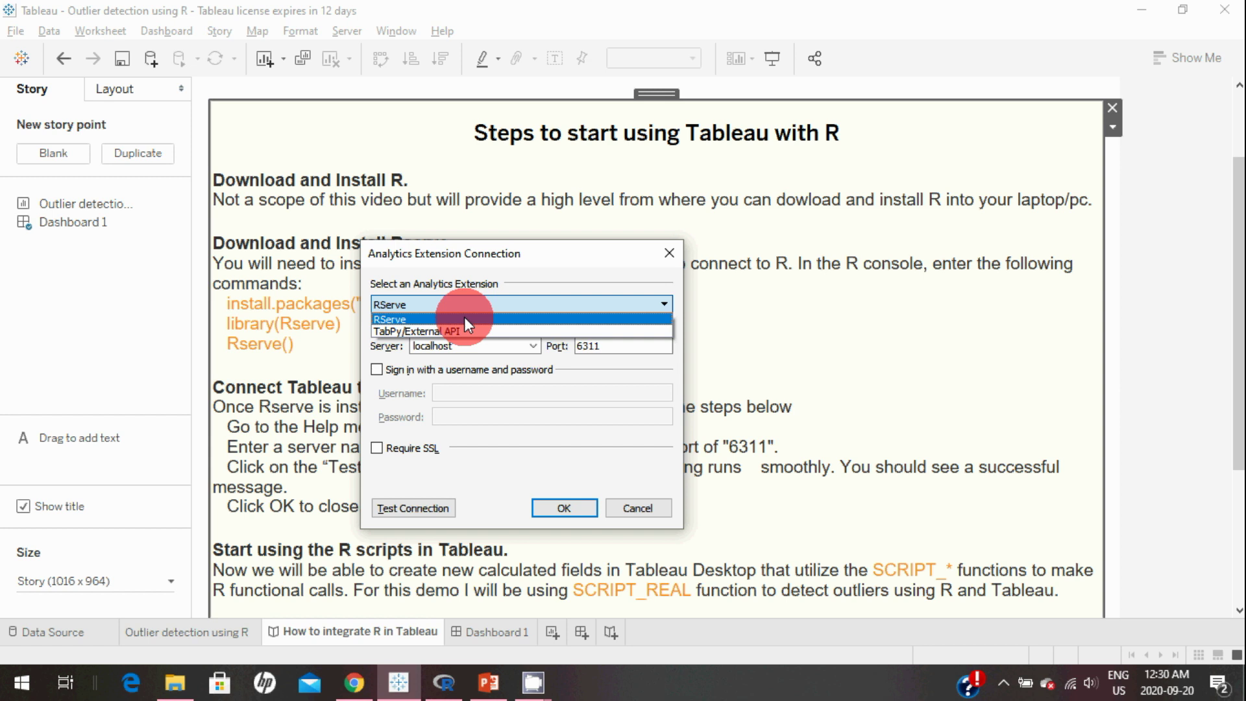
left_click(465, 314)
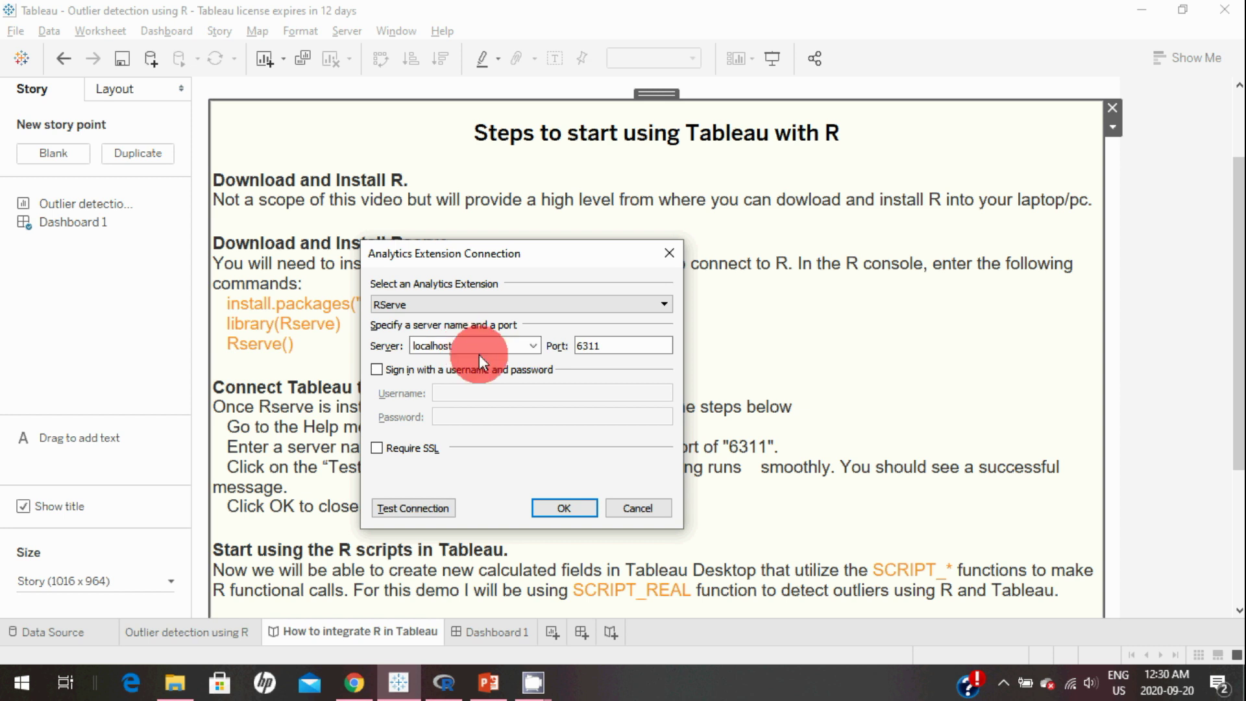
left_click(586, 350)
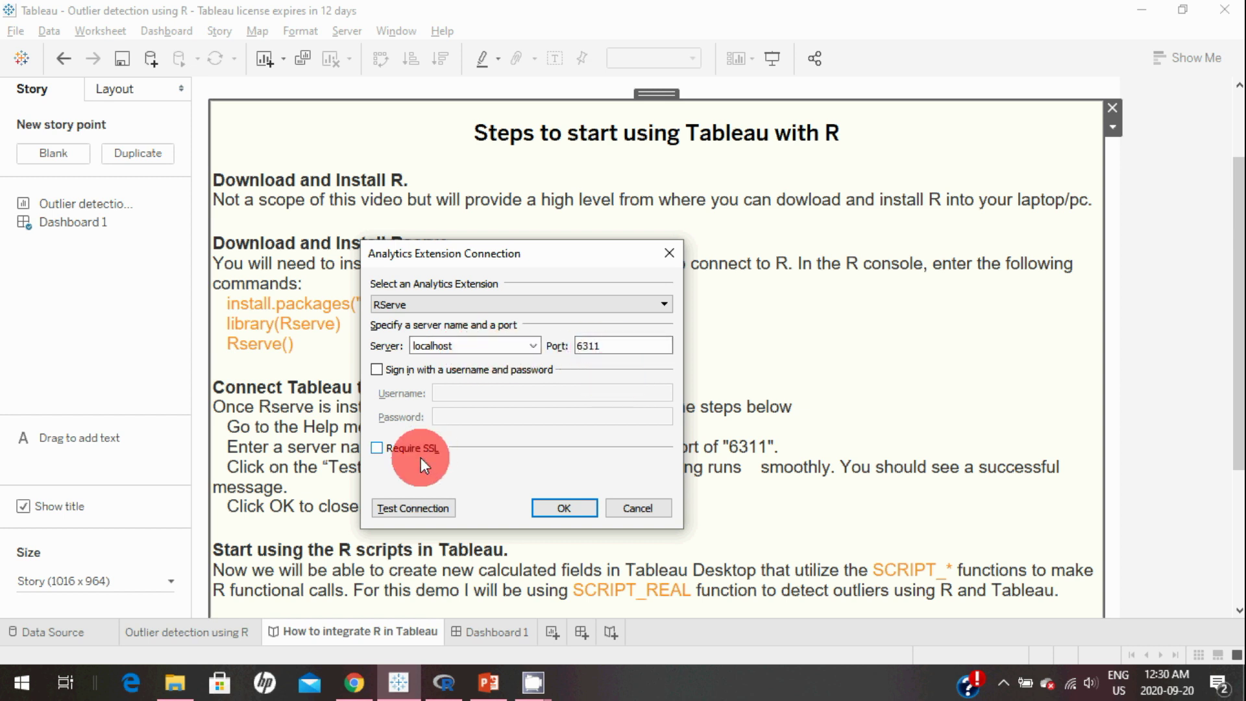
left_click(410, 505)
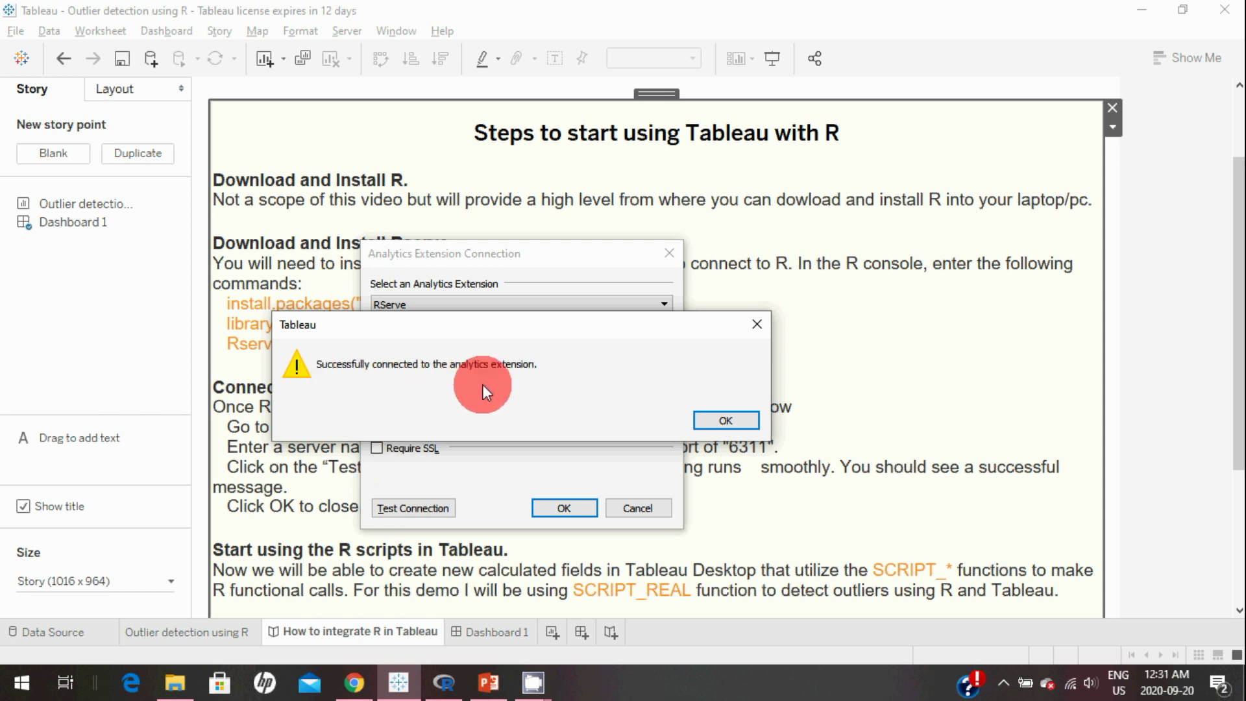
left_click(729, 428)
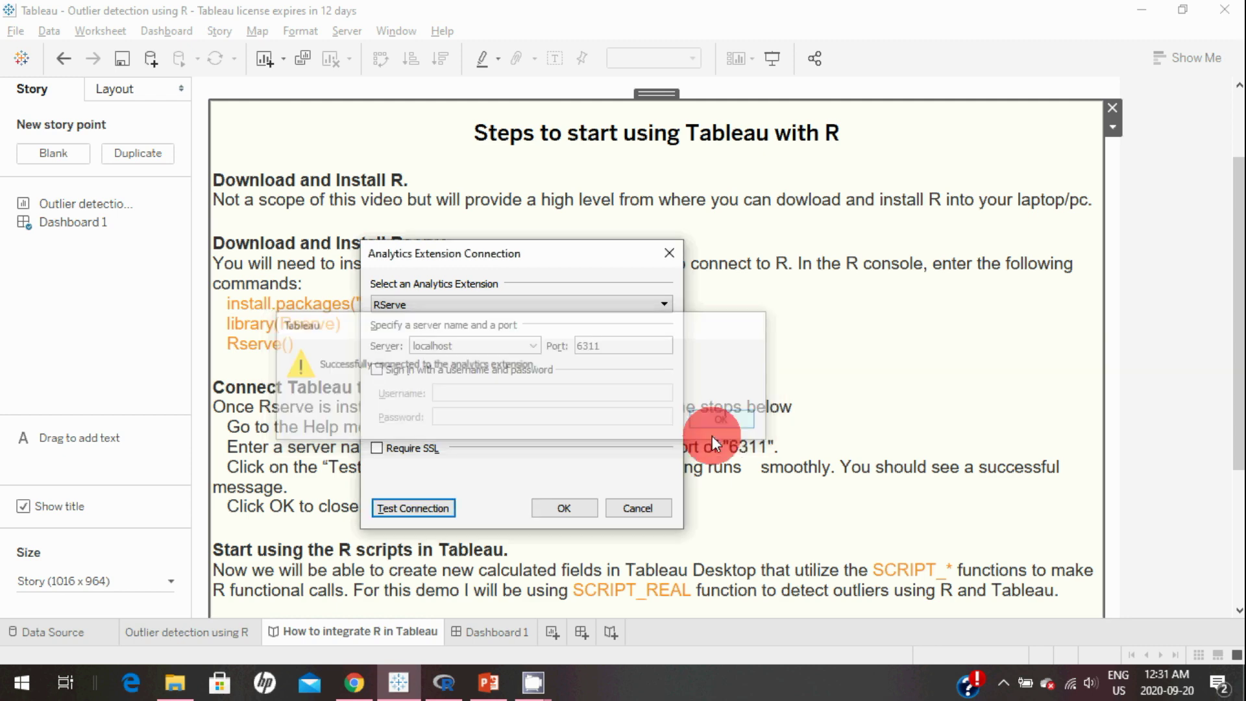
left_click(639, 508)
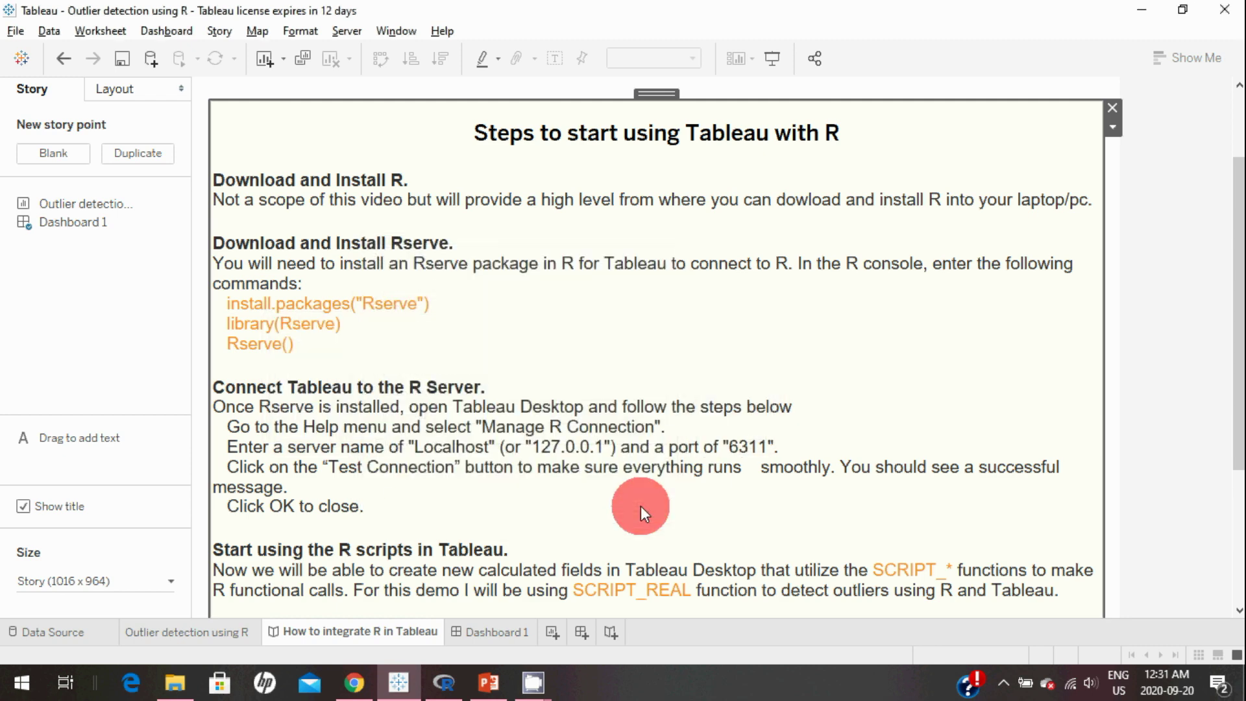
left_click(198, 632)
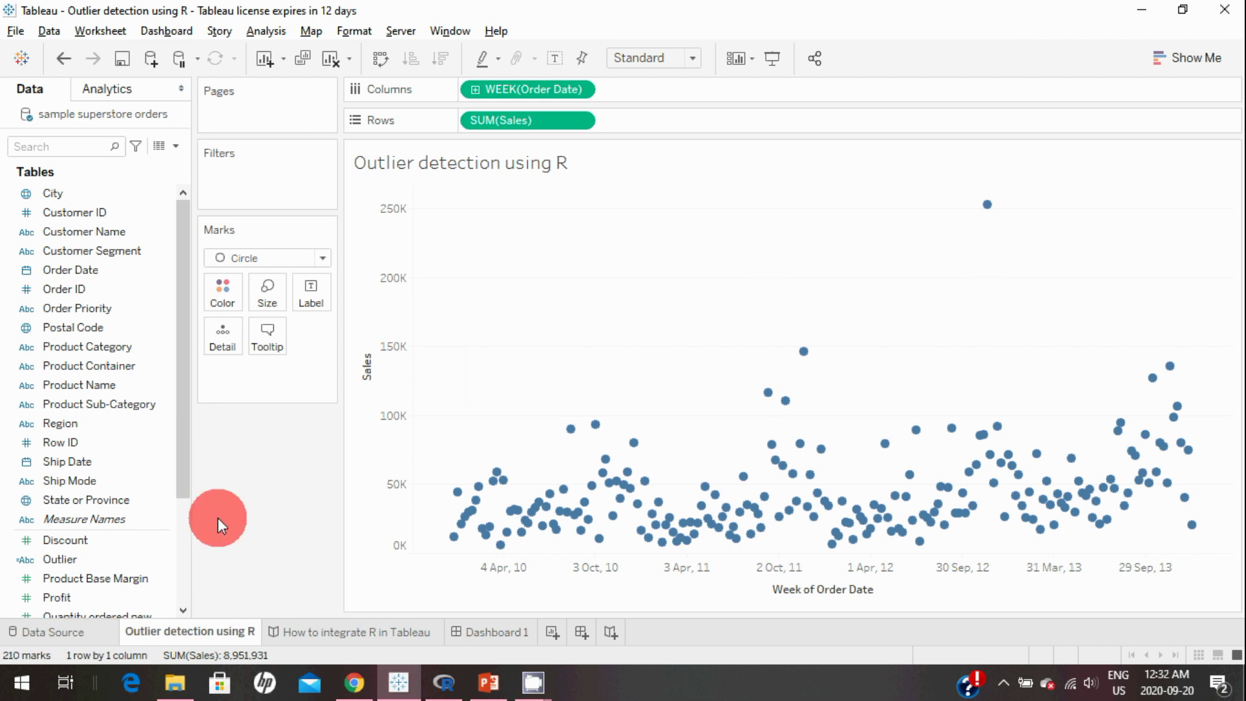
left_click(140, 559)
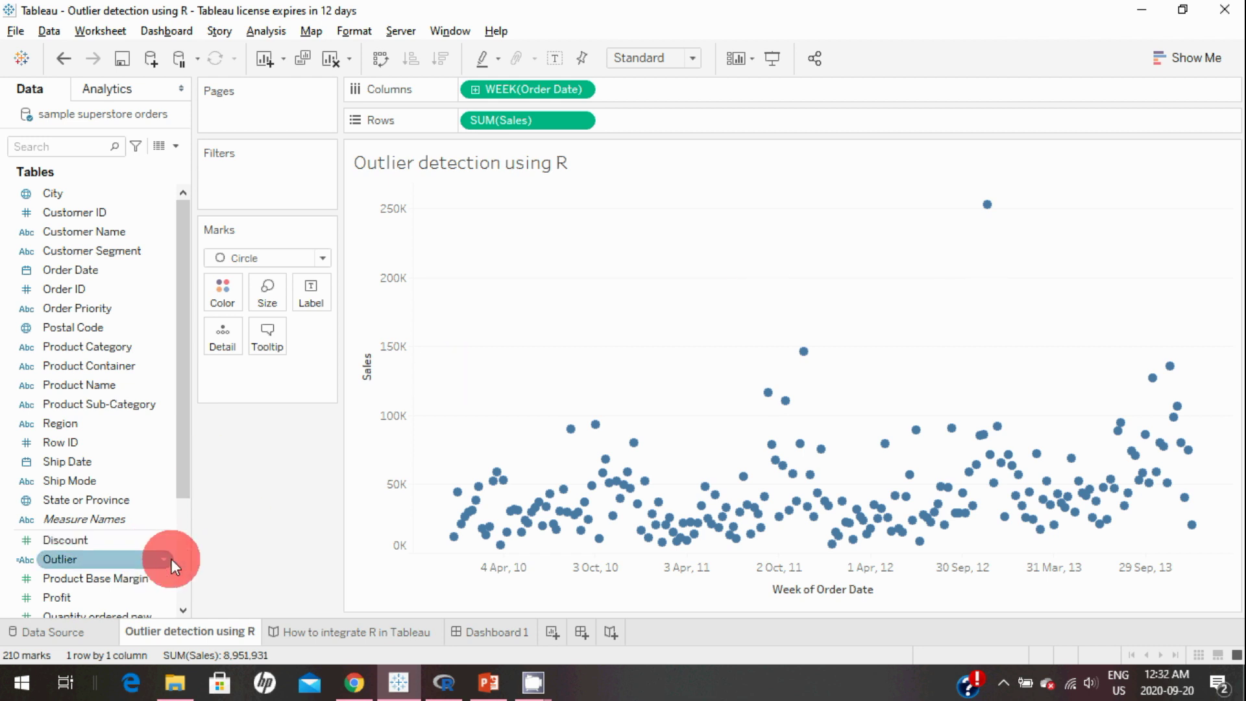
Open the Outlier calculation beside the R-Code page of the How to integrate R in Tableau story
right_click(163, 559)
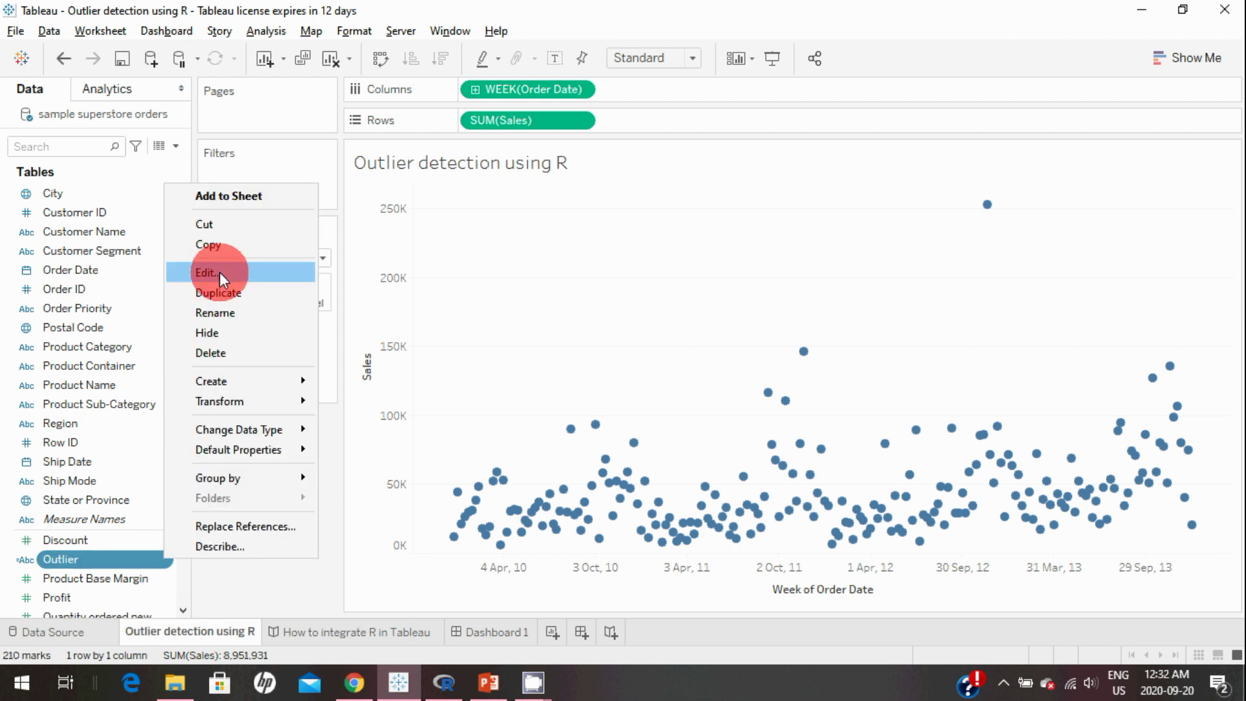
left_click(219, 271)
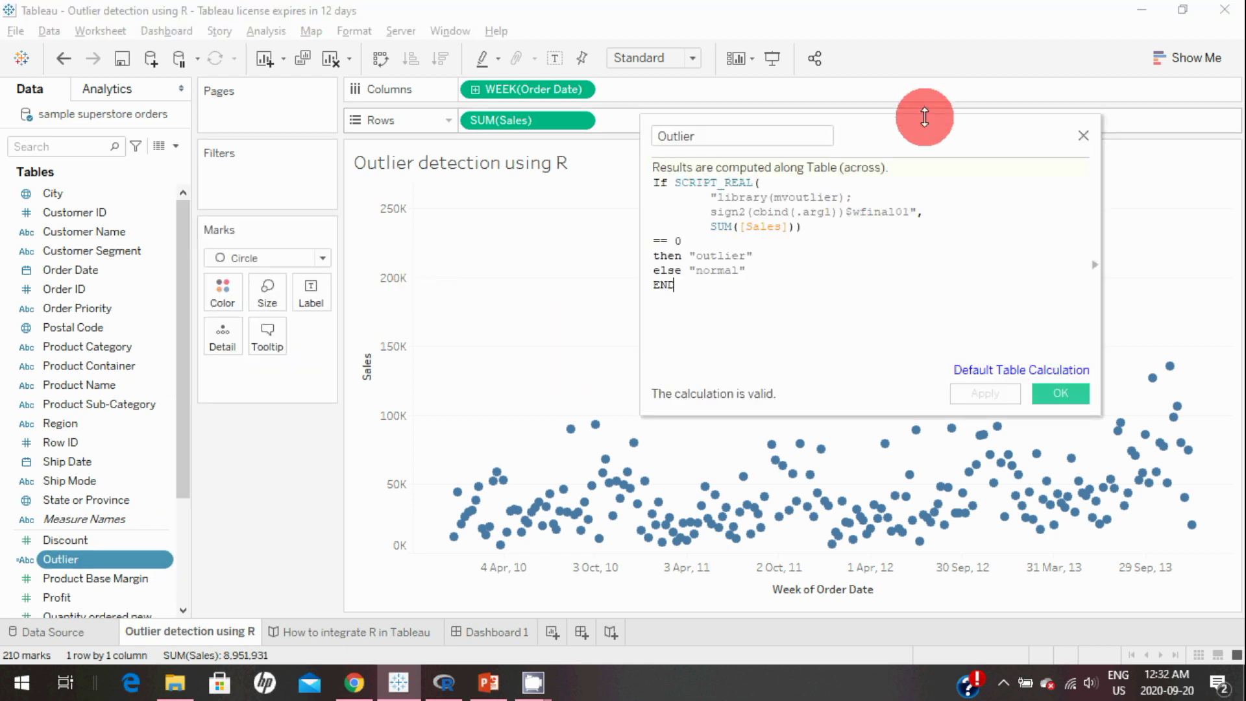
left_click_drag(920, 132, 688, 208)
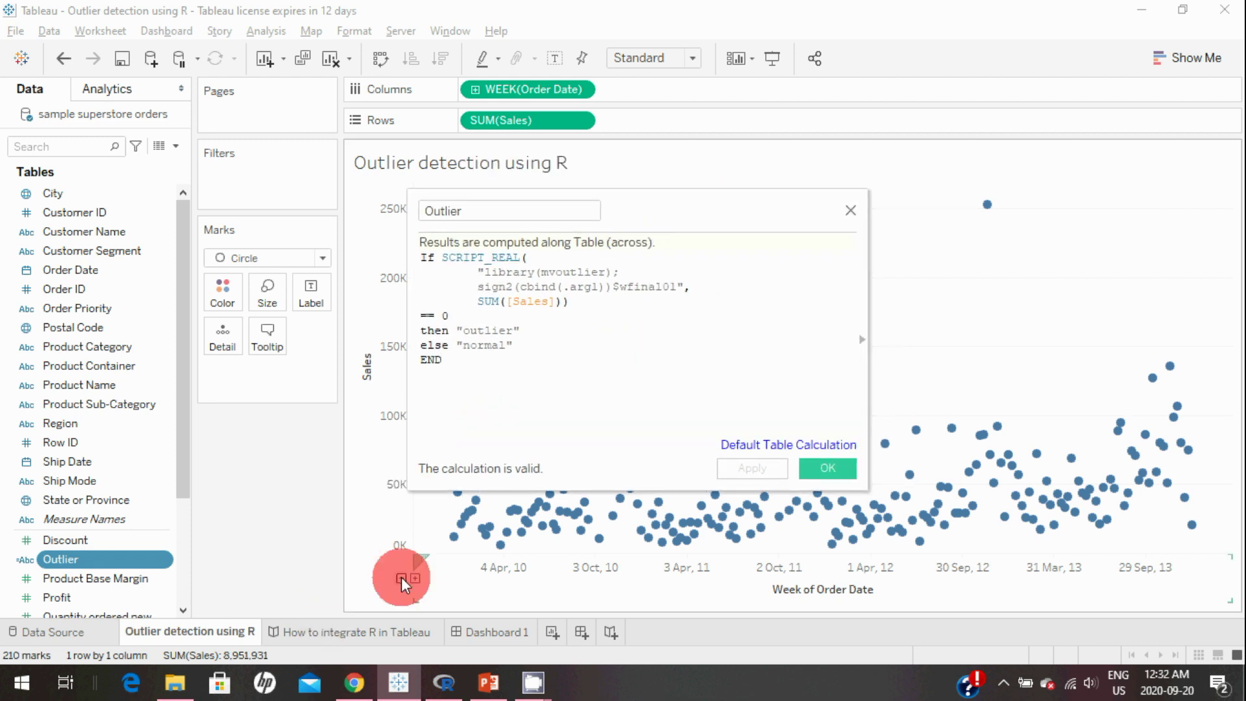
left_click(350, 632)
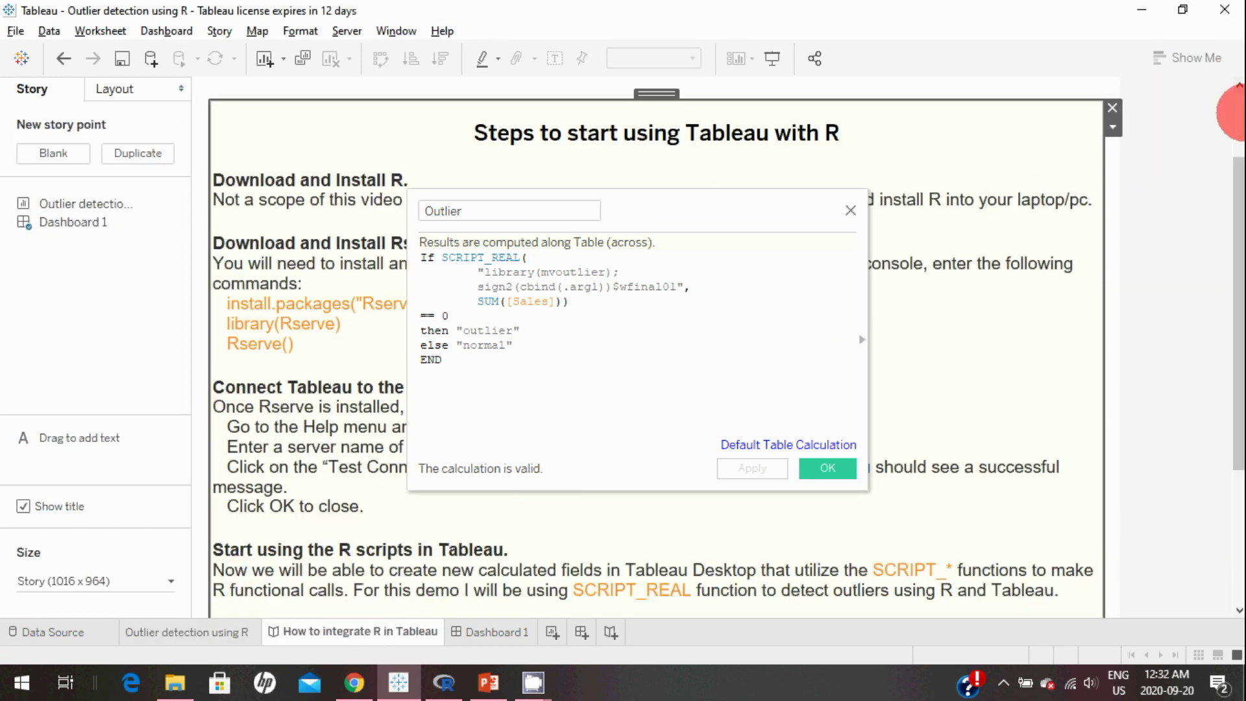
left_click(1232, 110)
left_click(983, 155)
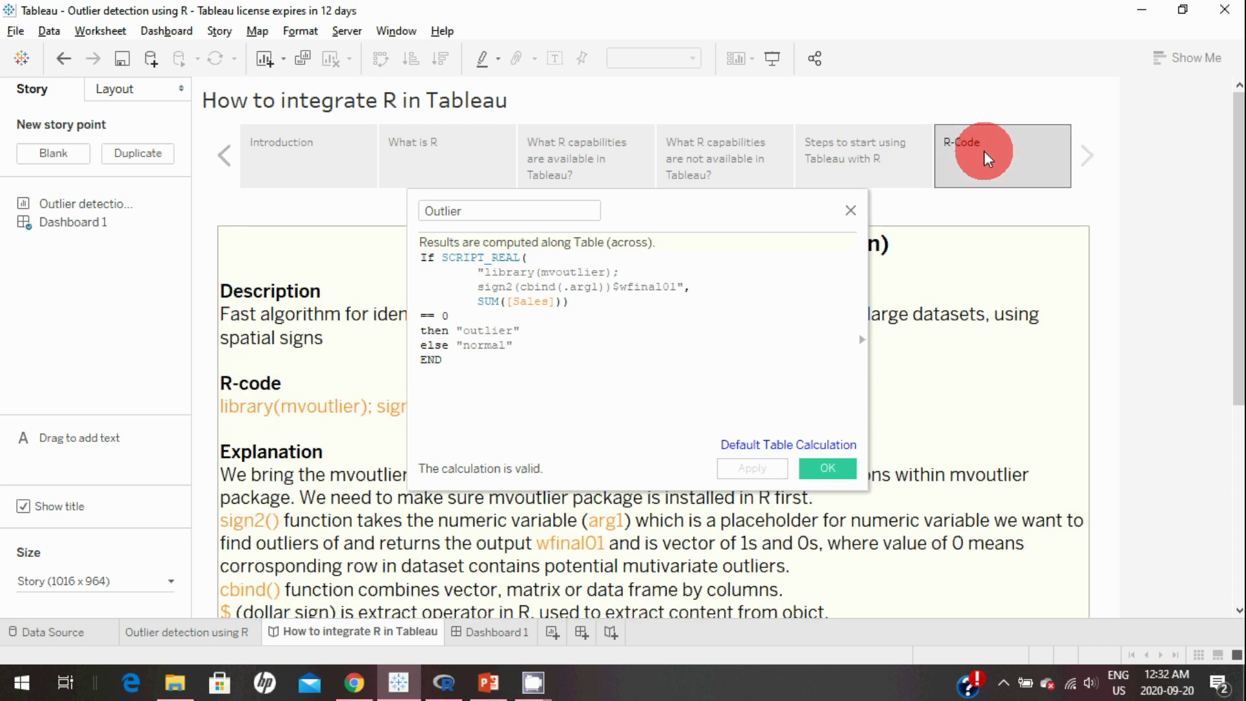
Highlight the R script string, SUM([Sales]), .arg1 and wfinal01 in the SCRIPT_REAL formula
left_click_drag(668, 215, 884, 117)
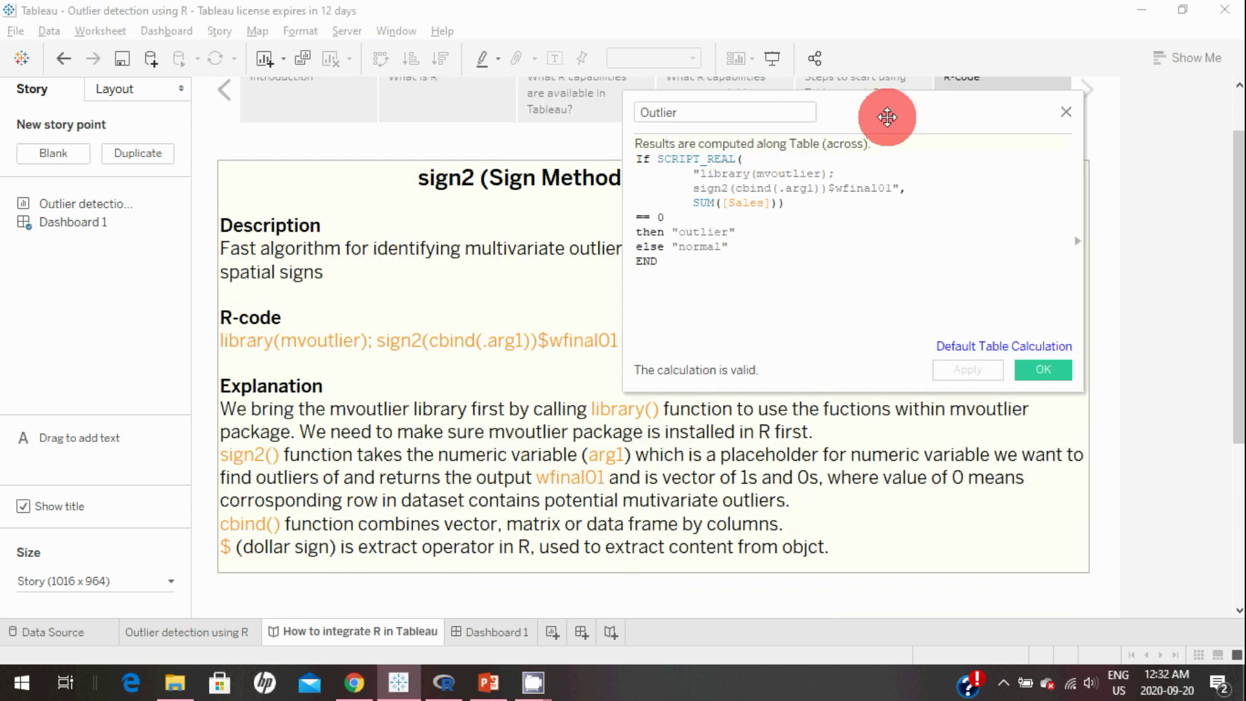
left_click(708, 174)
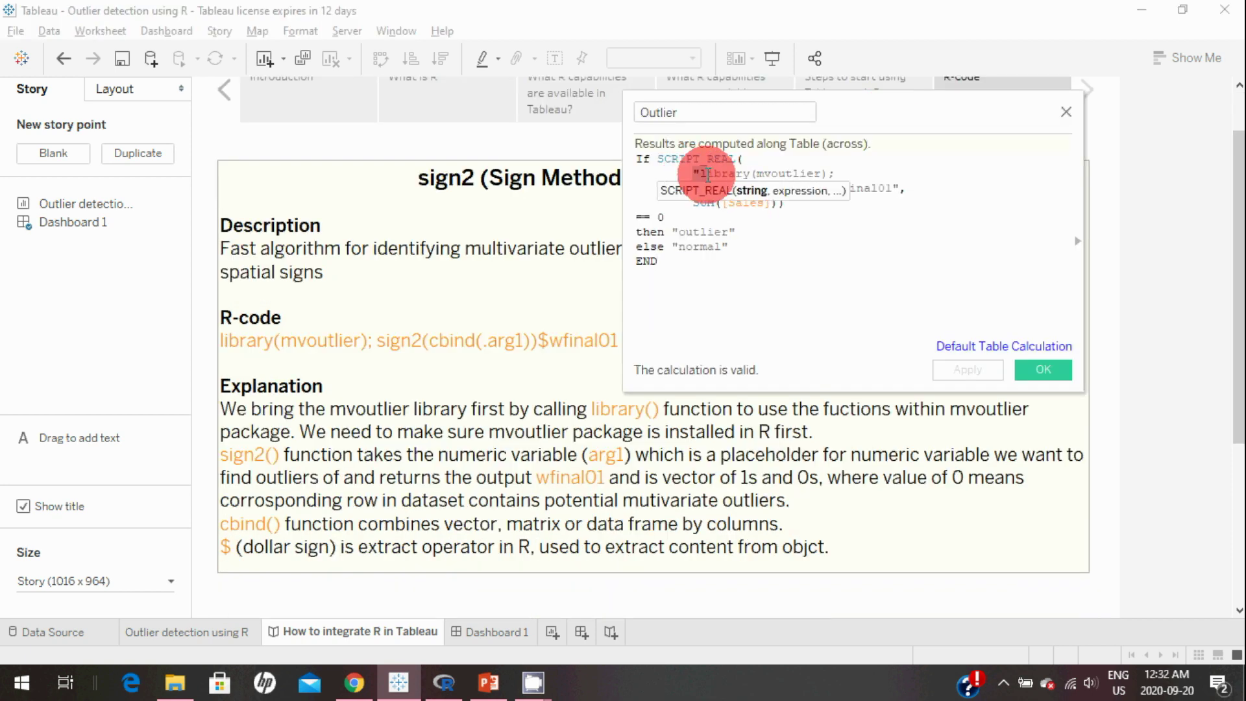
left_click_drag(709, 173, 899, 187)
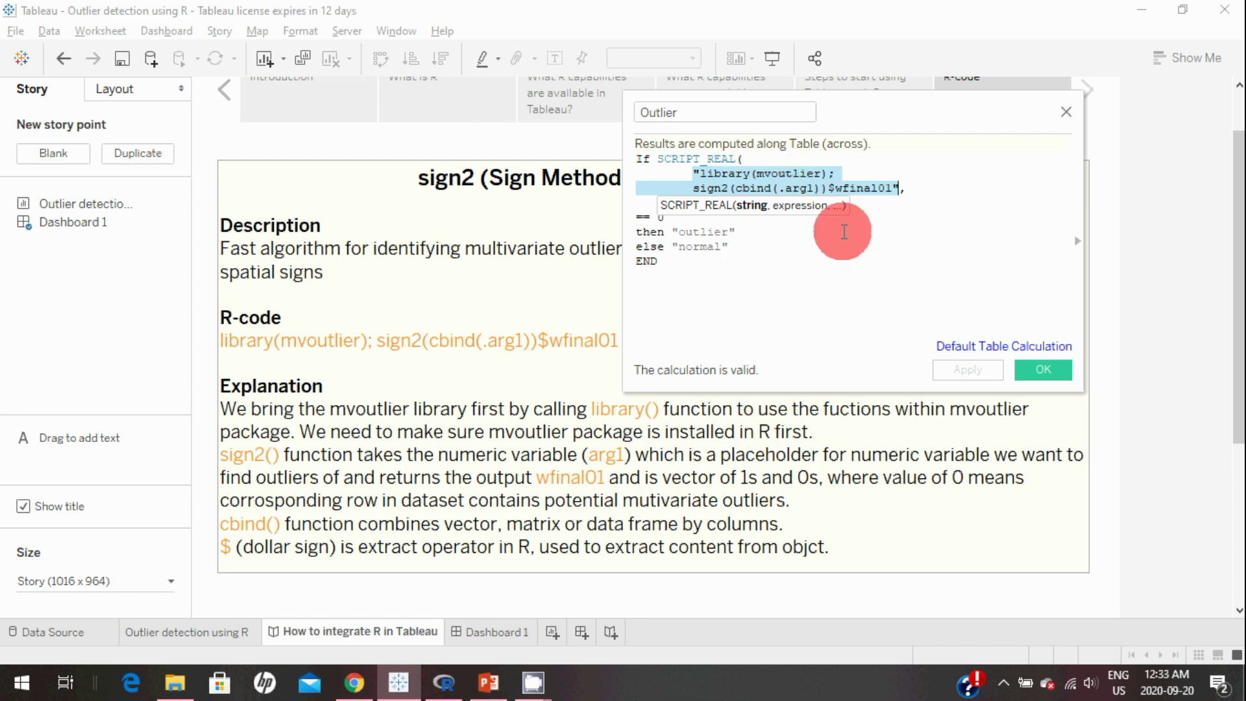
left_click(843, 232)
left_click_drag(695, 202, 772, 203)
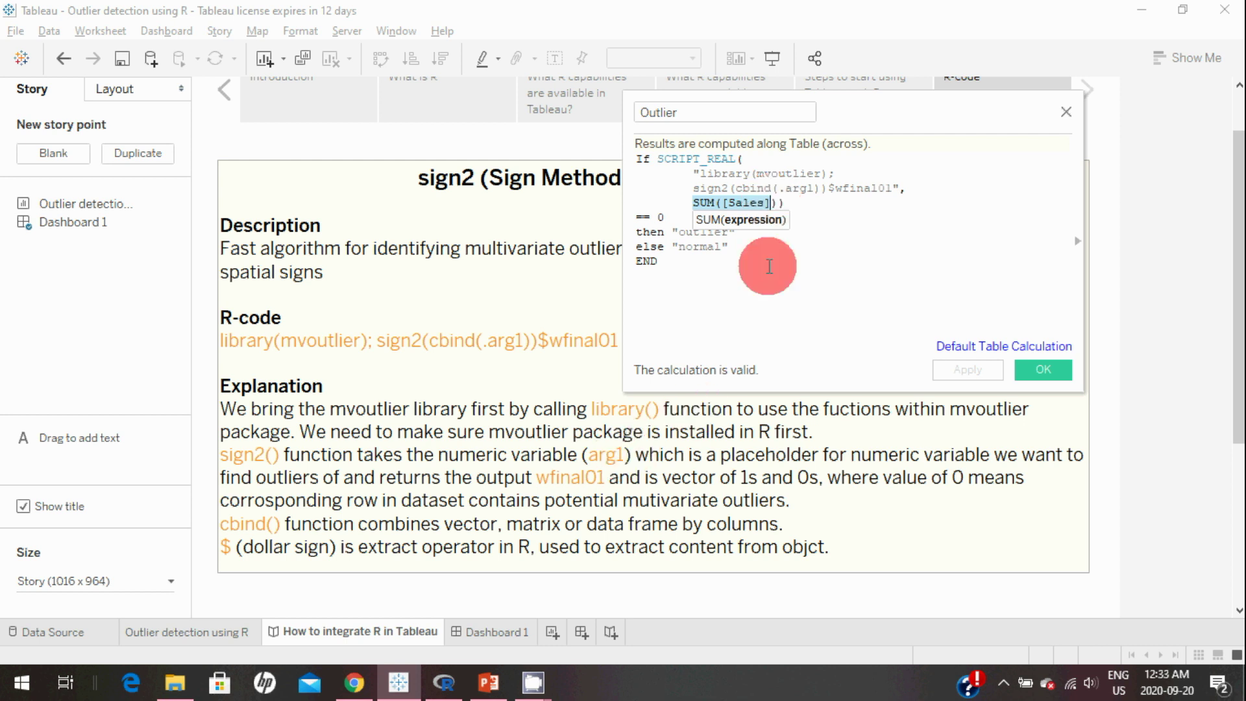
left_click_drag(812, 189, 779, 193)
left_click(887, 231)
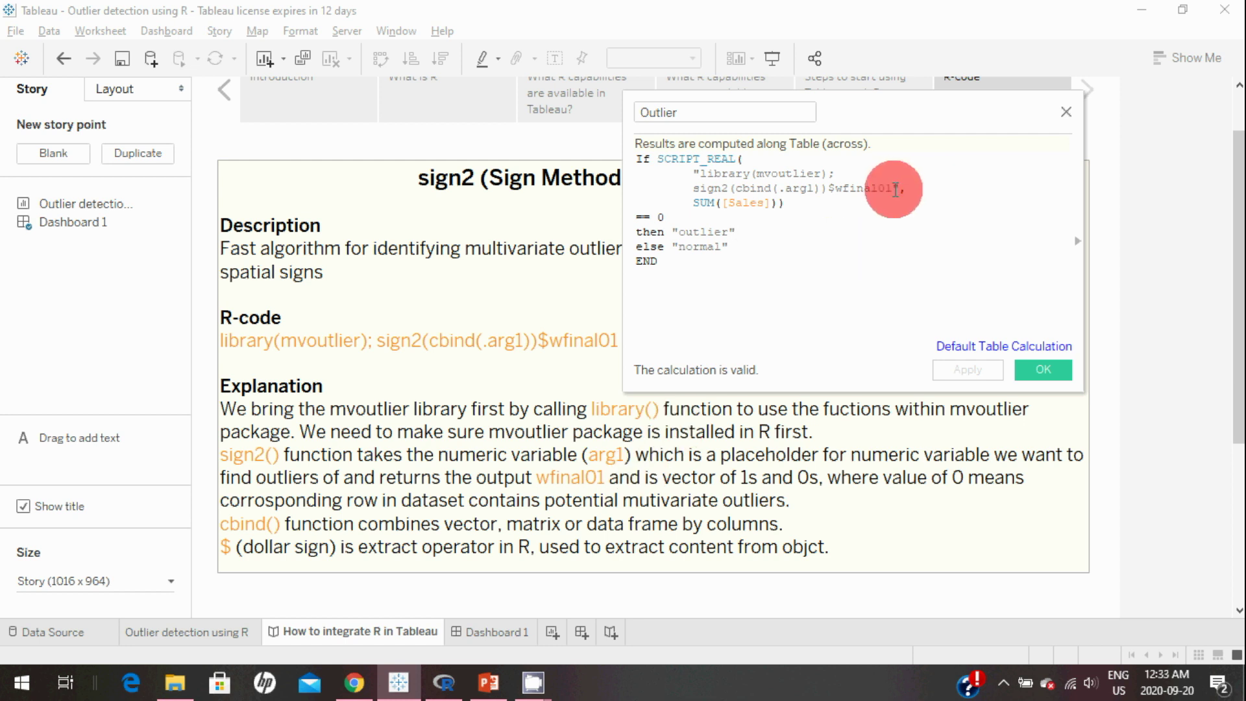
left_click_drag(896, 190, 839, 193)
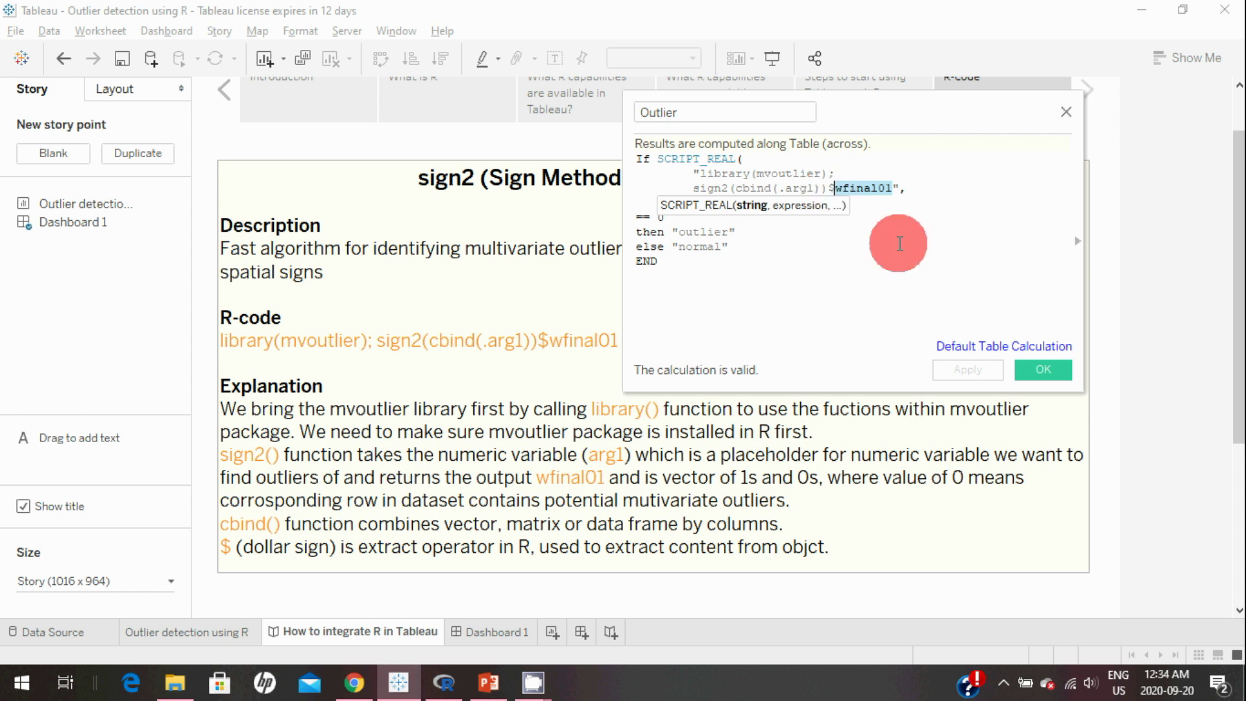
left_click(896, 200)
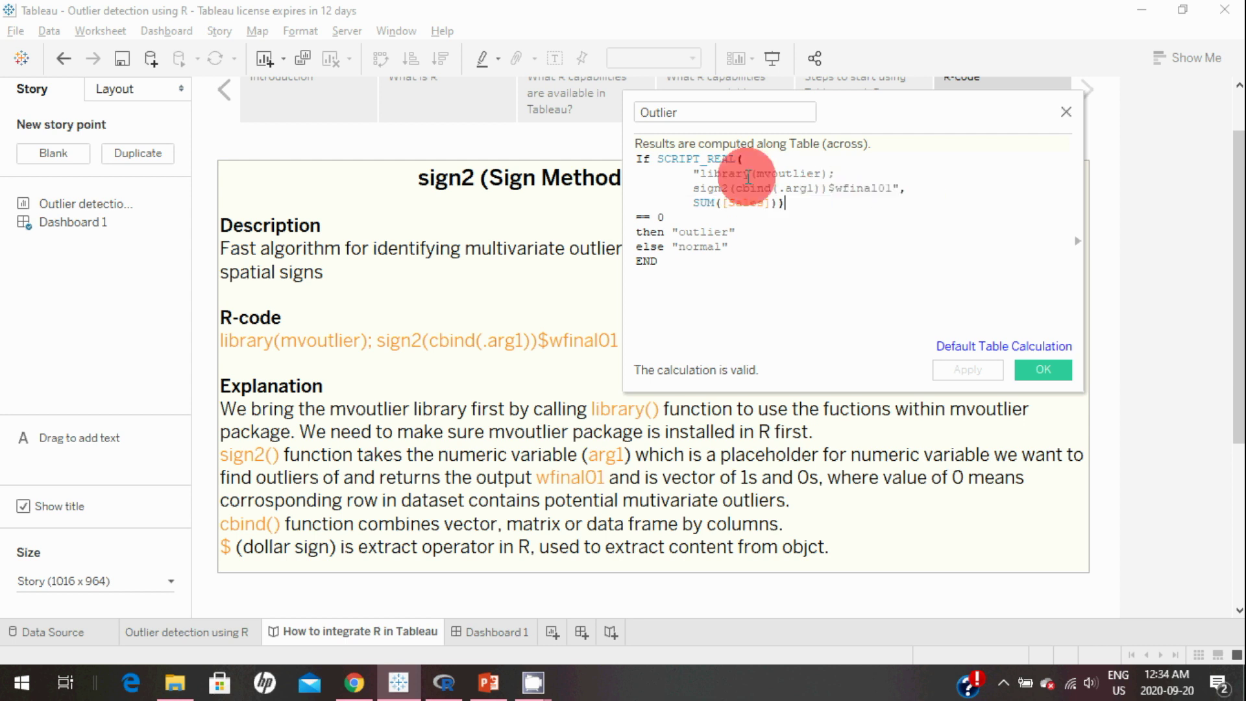
Highlight the If keyword and the SCRIPT_REAL call through the sign2 line in the Outlier formula
left_click_drag(707, 175, 773, 217)
left_click(755, 217)
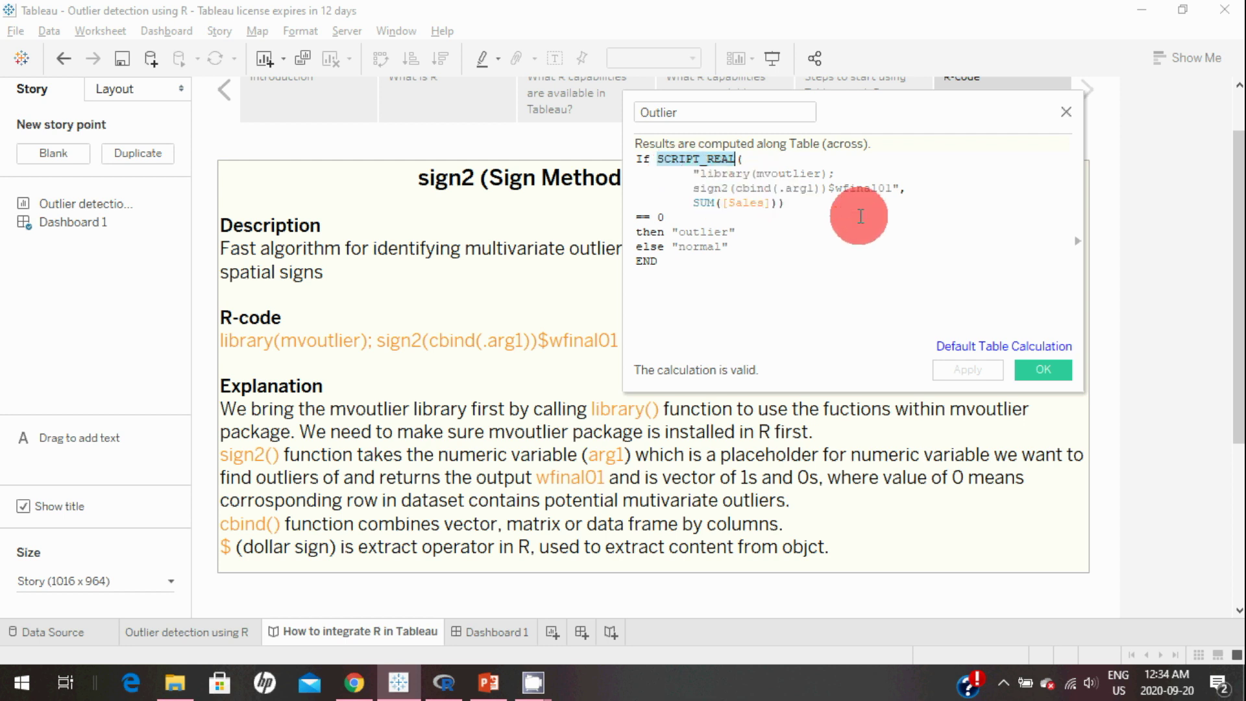
left_click(749, 239)
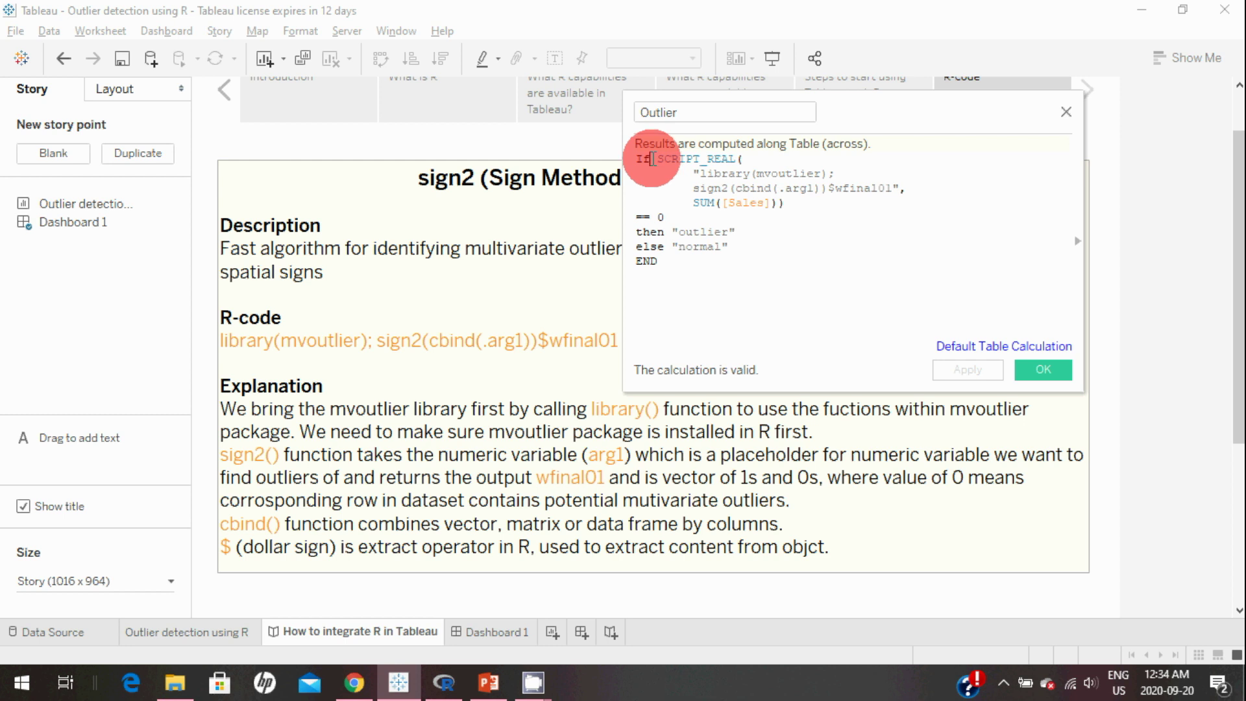
double_click(642, 159)
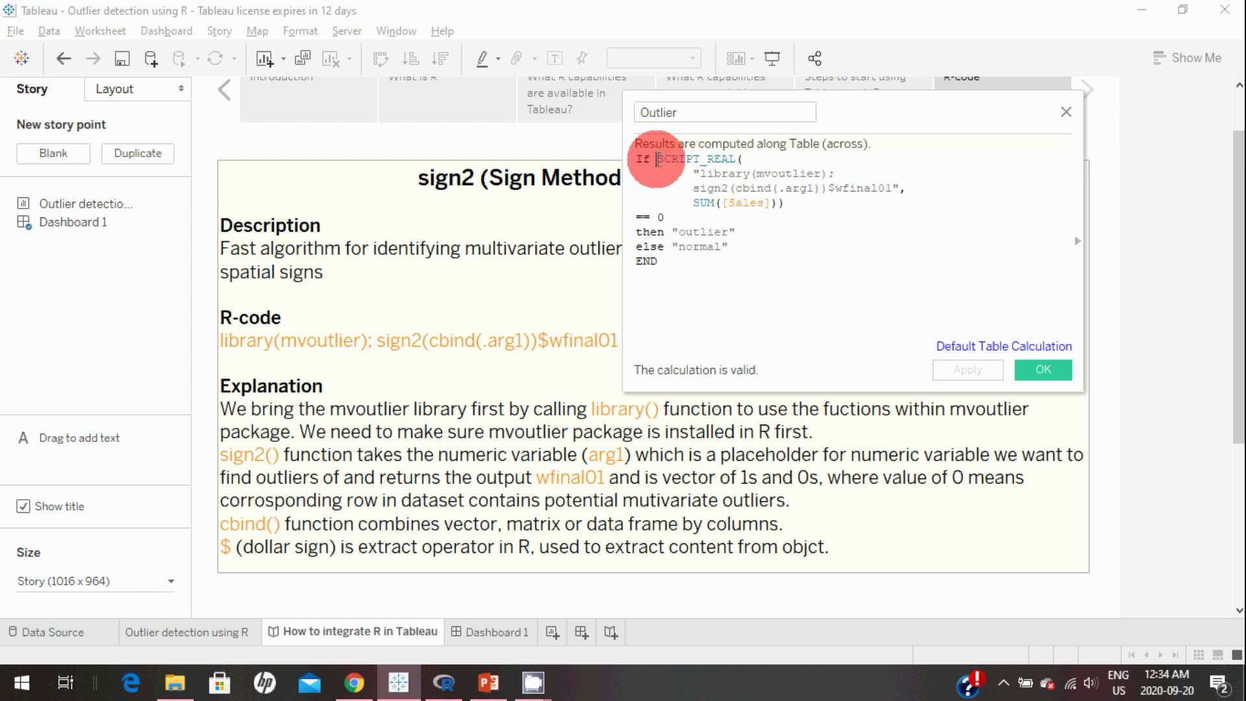
mouse_move(658, 160)
left_mouse_down()
mouse_move(820, 199)
mouse_move(906, 190)
mouse_move(901, 201)
left_mouse_up()
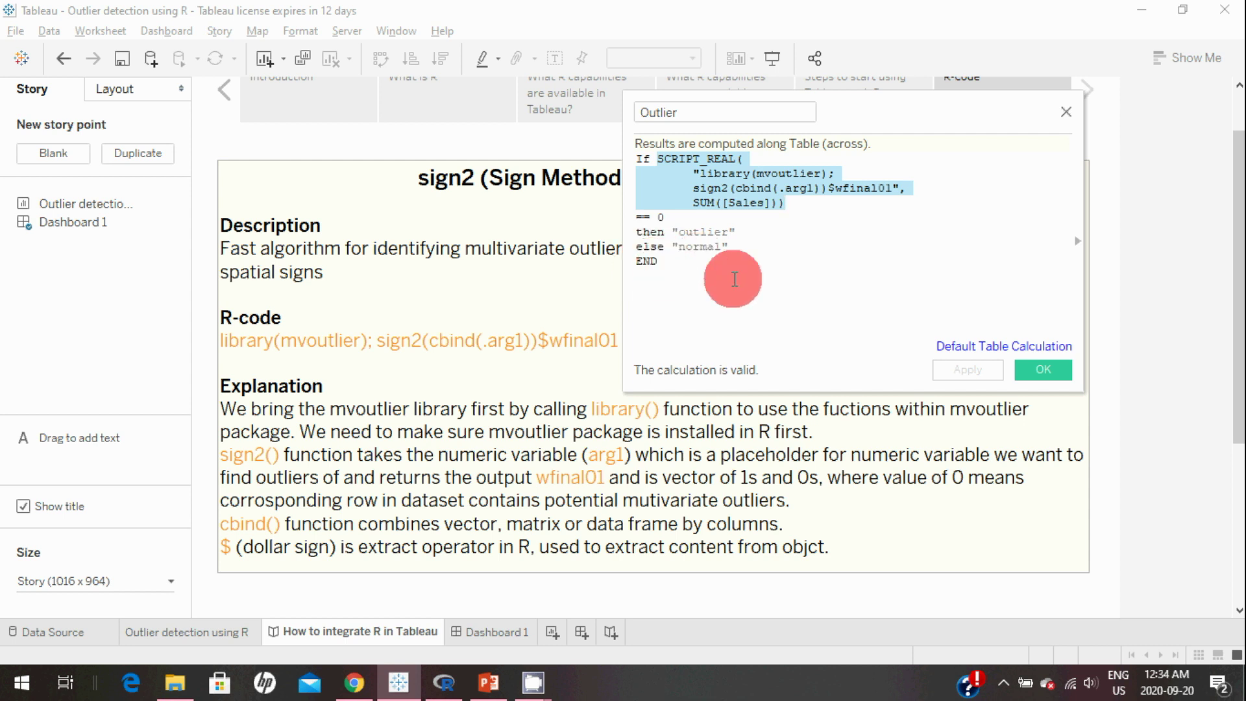
Close the Outlier calculation, then edit the recalled RGui command to install.packages("mvoutlier")
left_click(1043, 373)
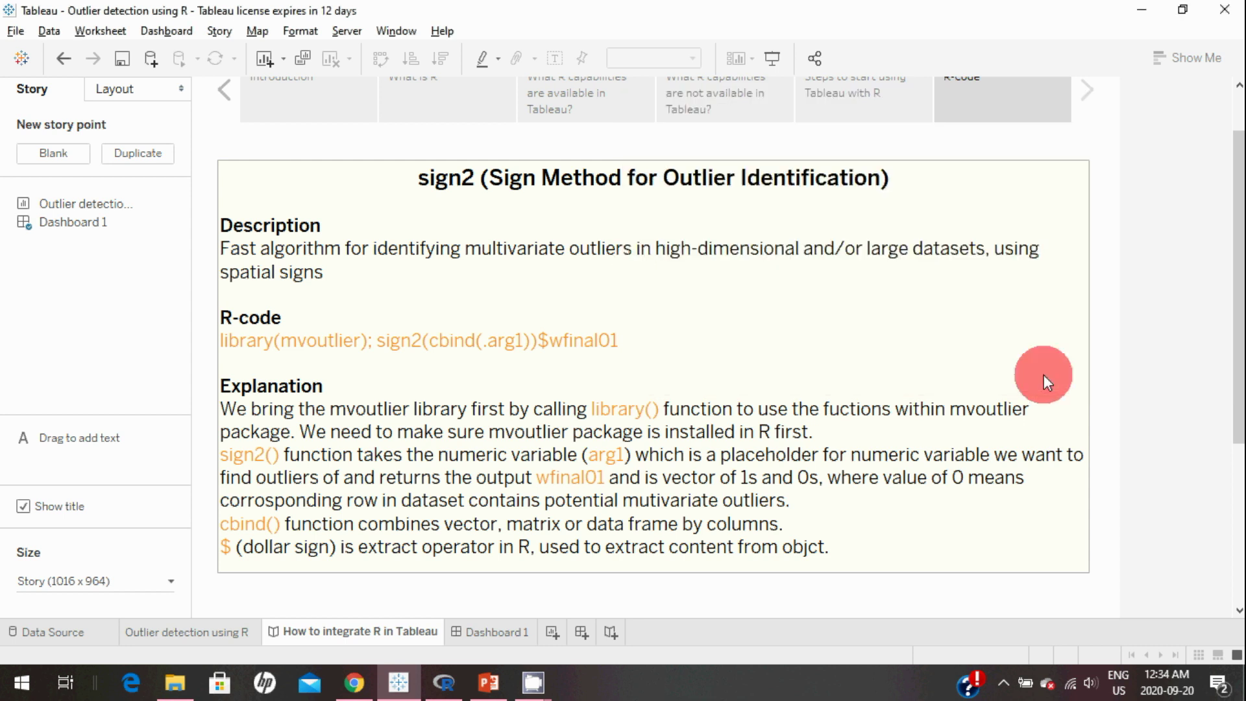
left_click(181, 638)
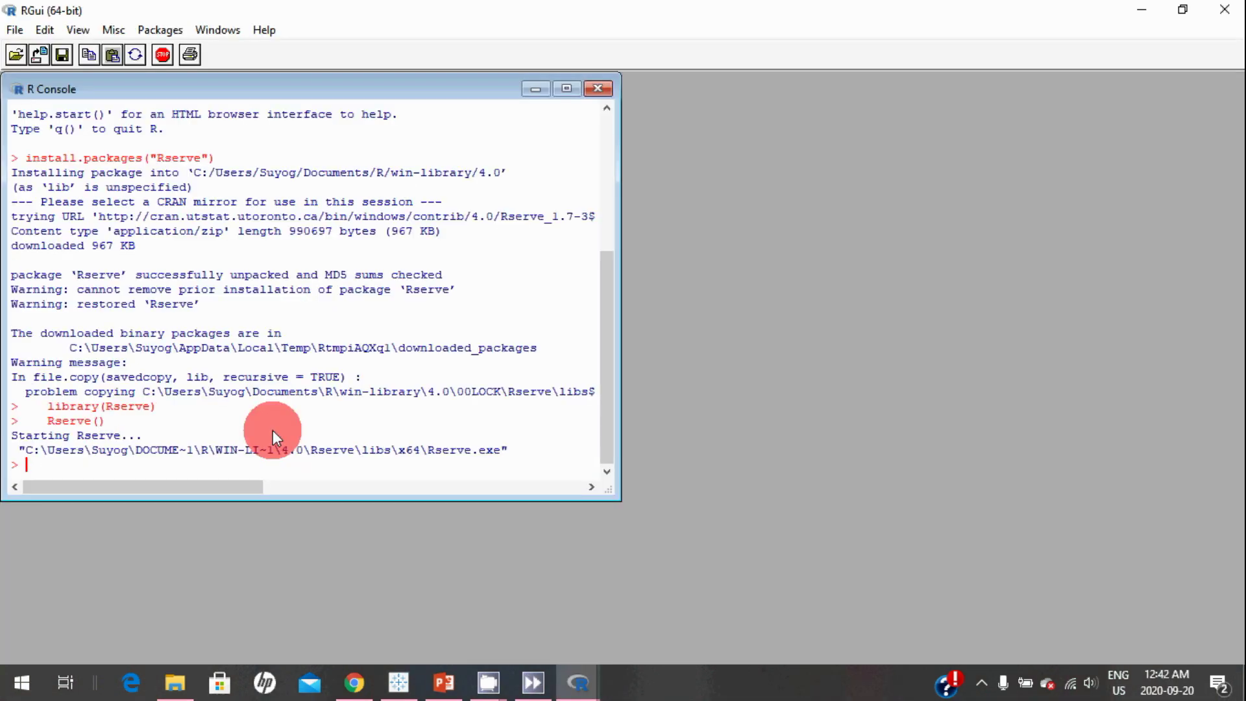
key("Up")
key("Up")
key("Up")
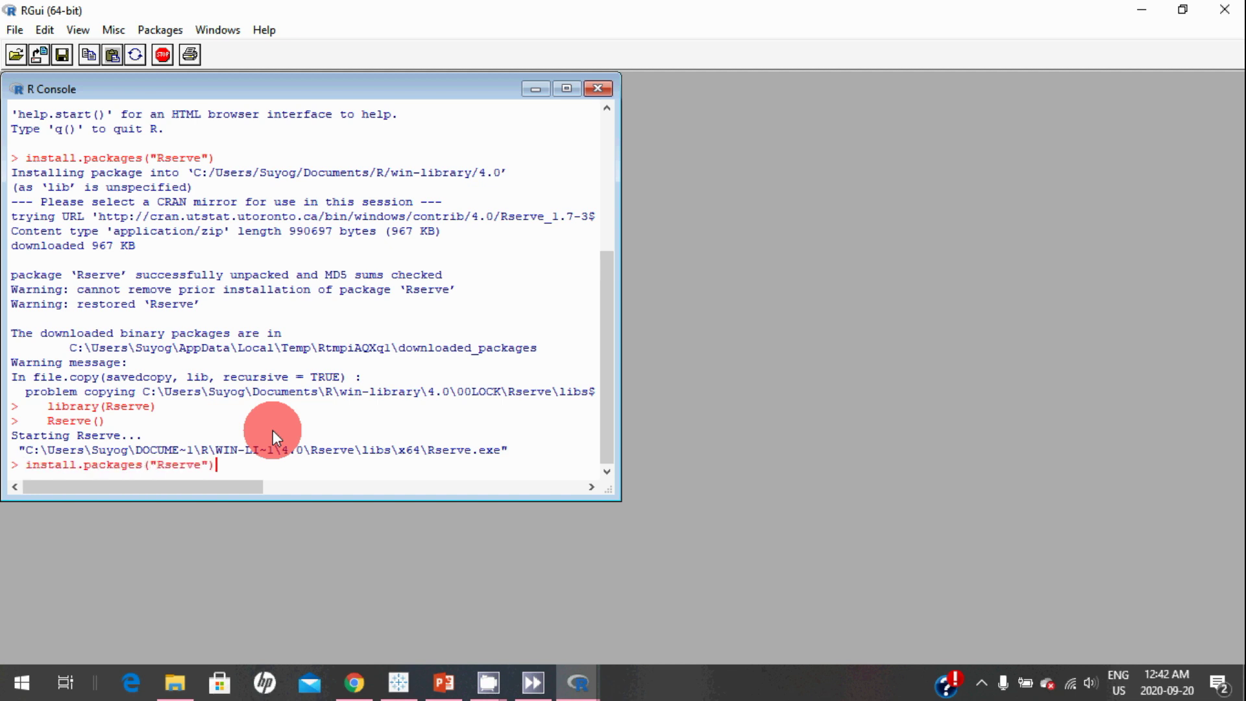
key("Left")
key("Left")
key("Left")
key("Right")
key("BackSpace")
key("BackSpace")
key("BackSpace")
key("BackSpace")
key("BackSpace")
key("BackSpace")
type("mvoutlier")
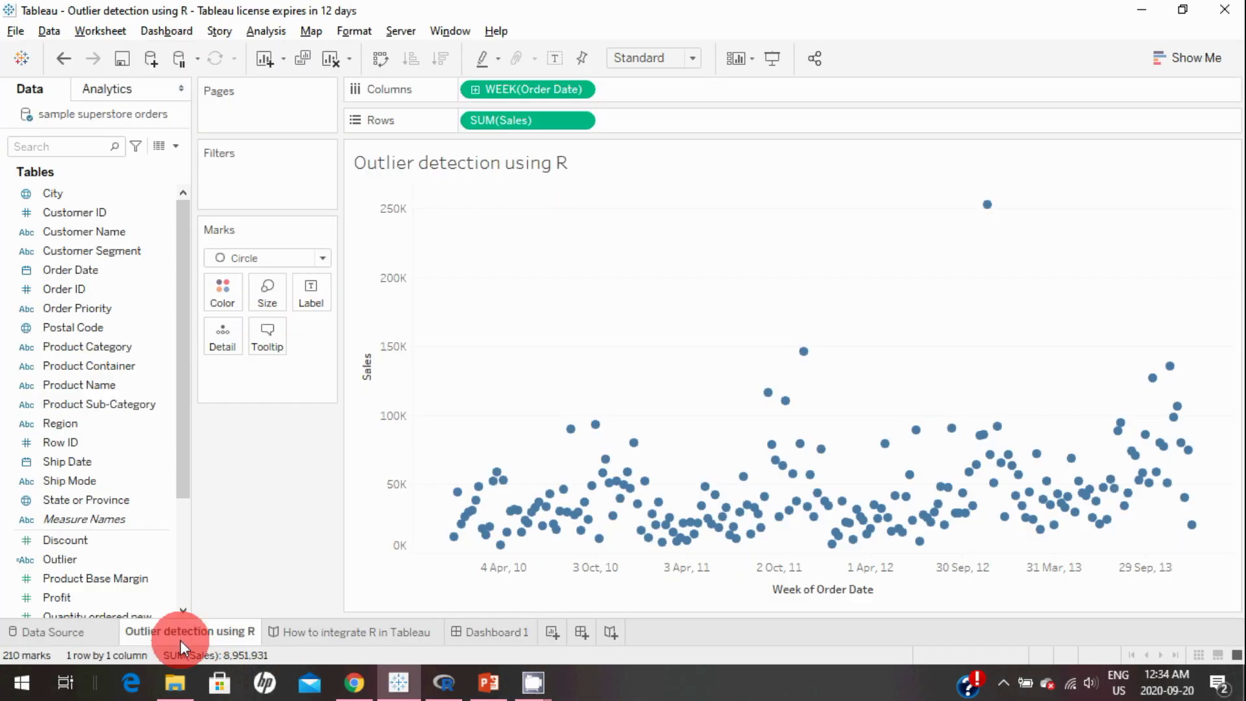
Colour the weekly sales marks by the Outlier field and check the point tooltips
left_click(152, 502)
left_click(76, 562)
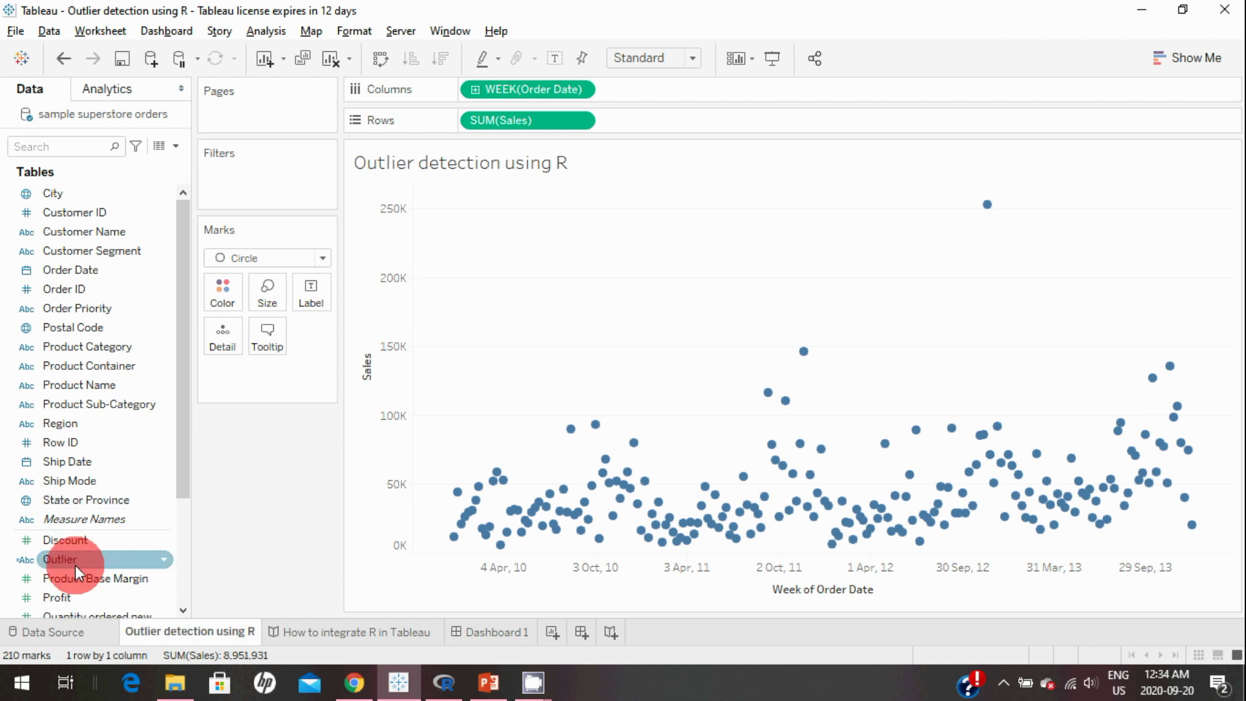
left_click_drag(75, 566, 210, 298)
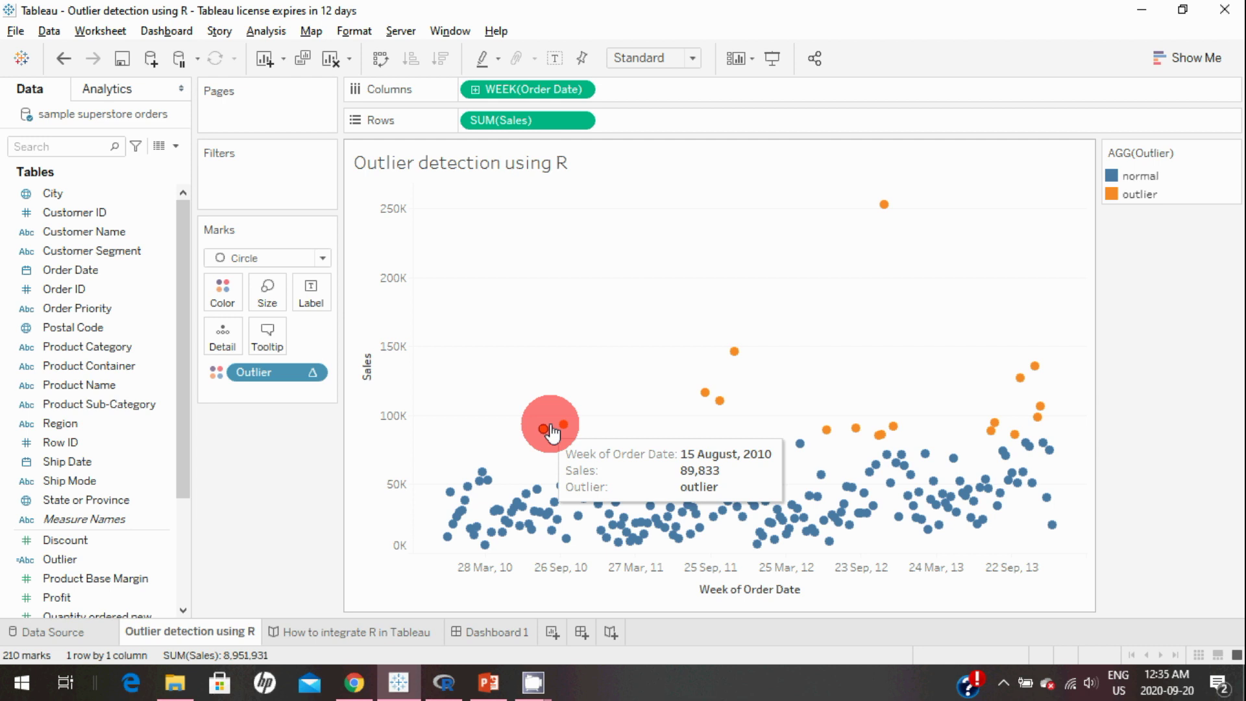
mouse_move(726, 404)
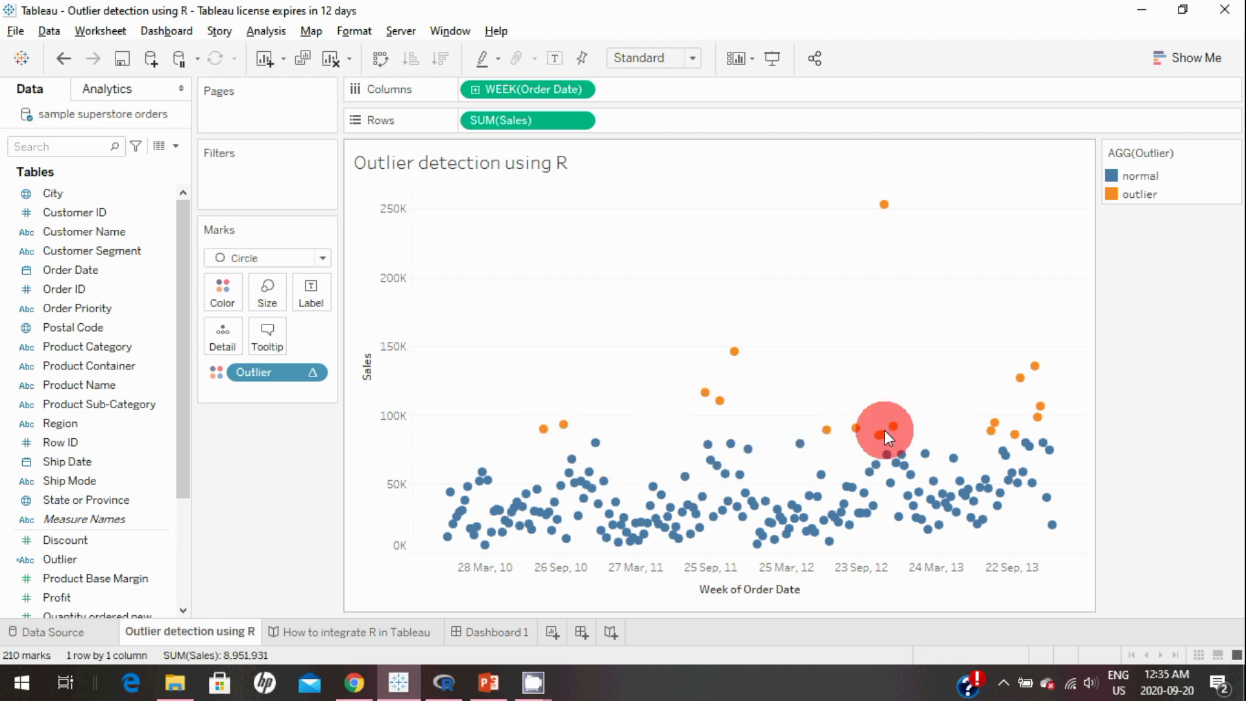
mouse_move(1039, 408)
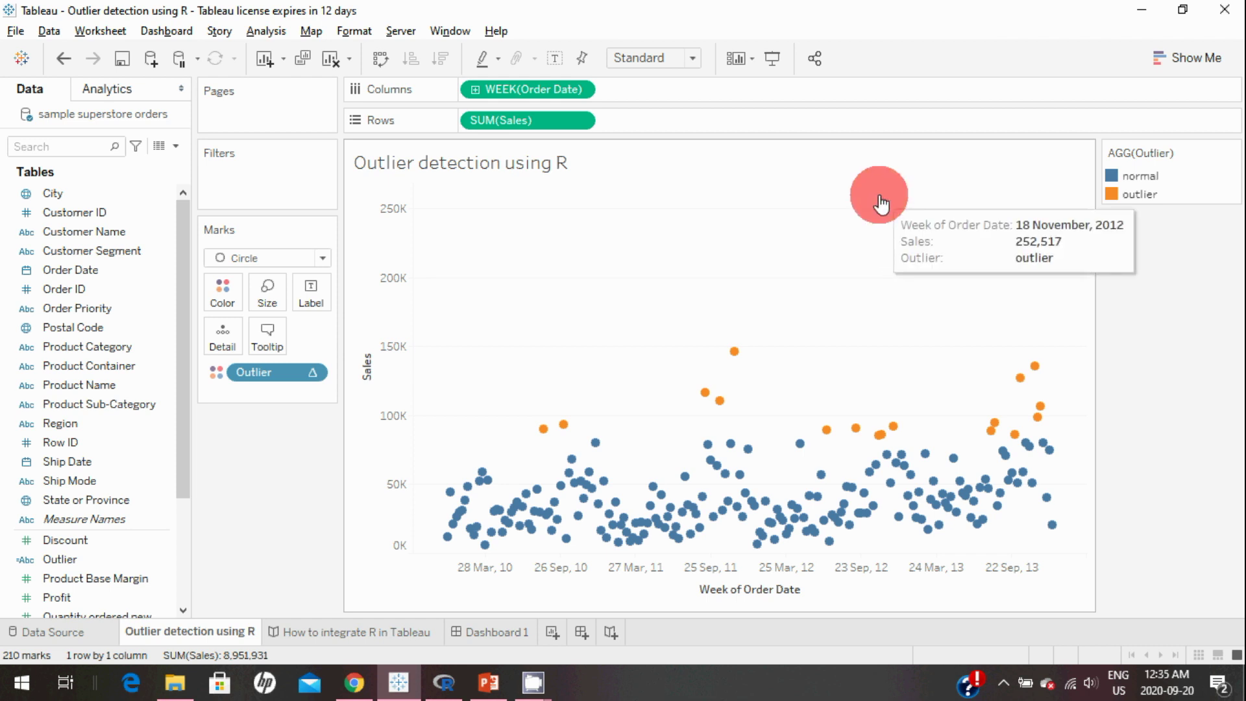
left_click(580, 90)
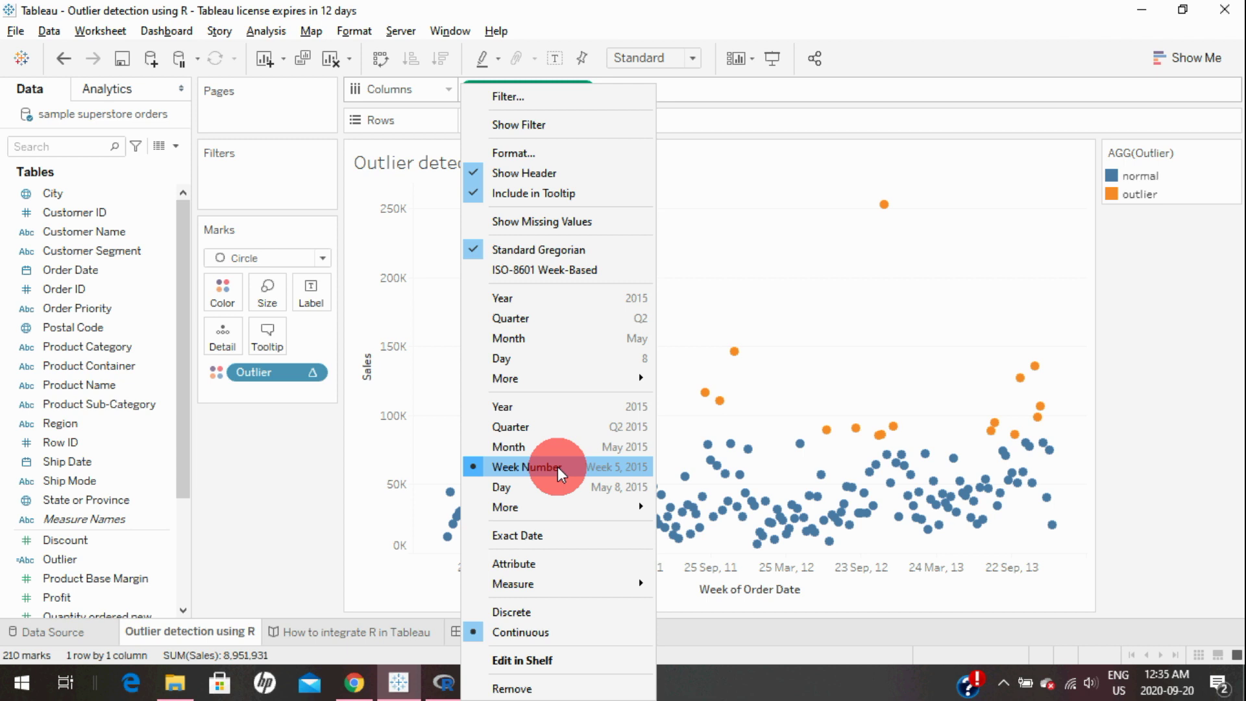
Switch Order Date to Month to test the outlier colouring, then back to Week Number
left_click(549, 449)
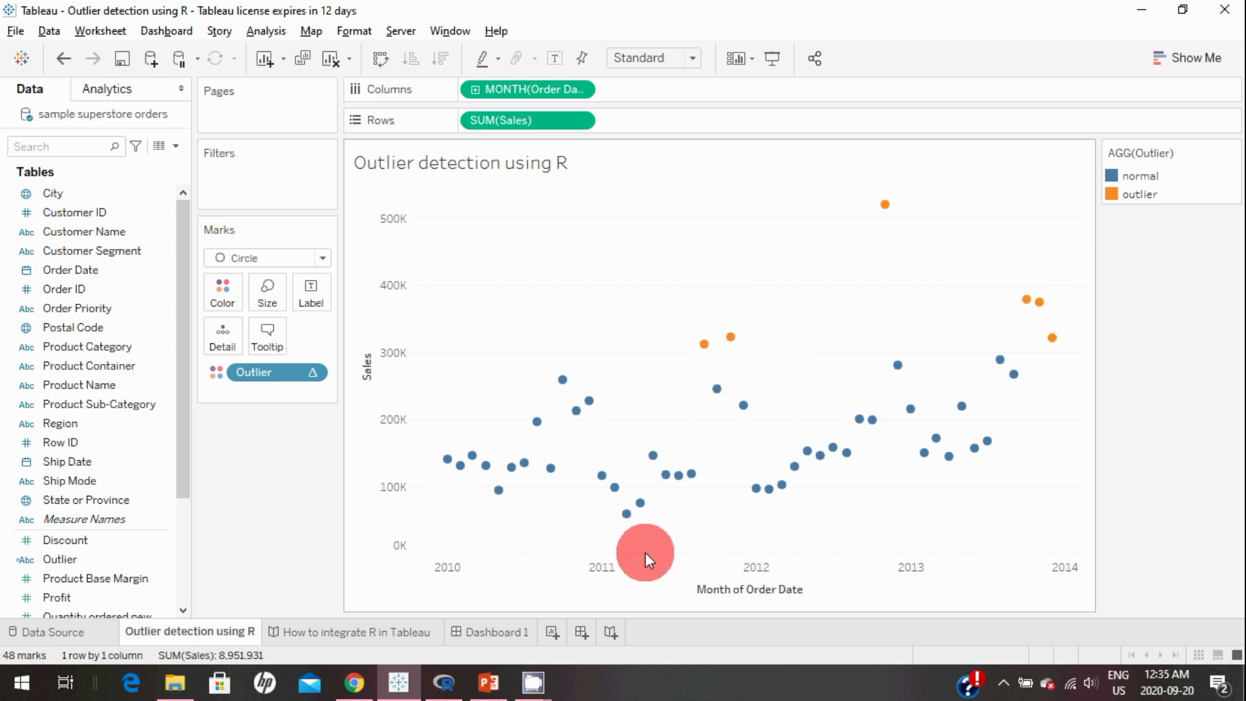
left_click(579, 91)
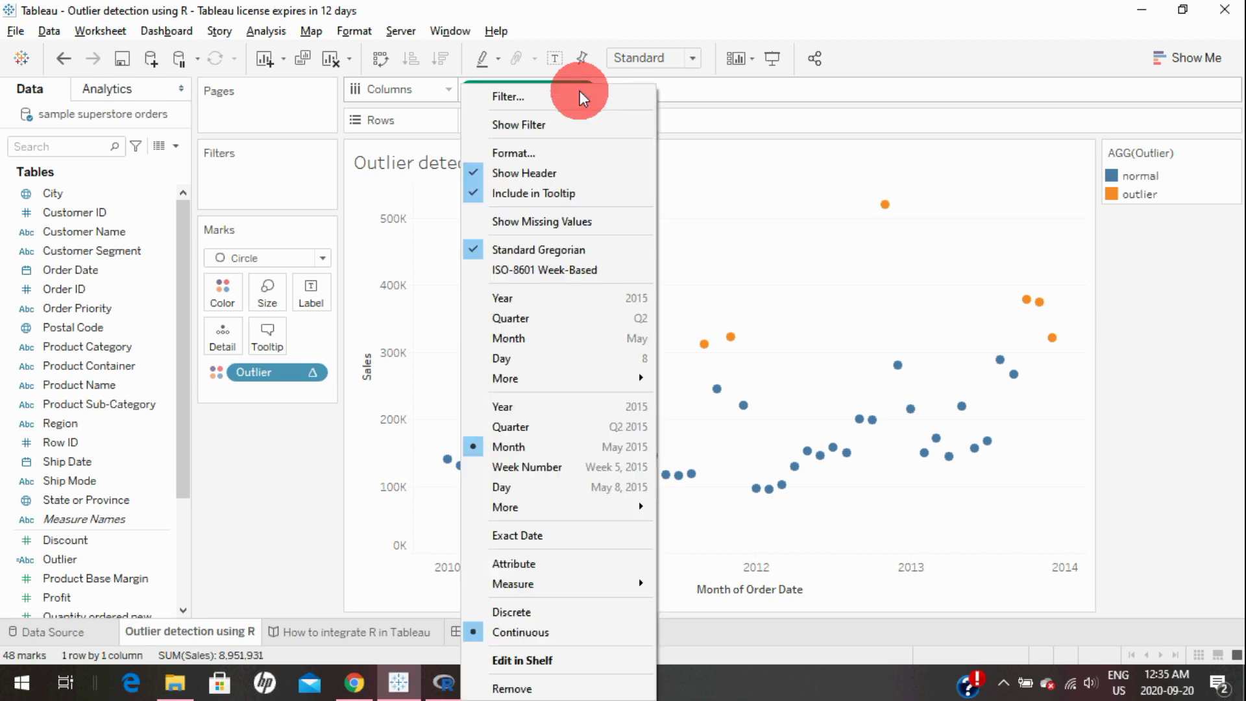
left_click(536, 468)
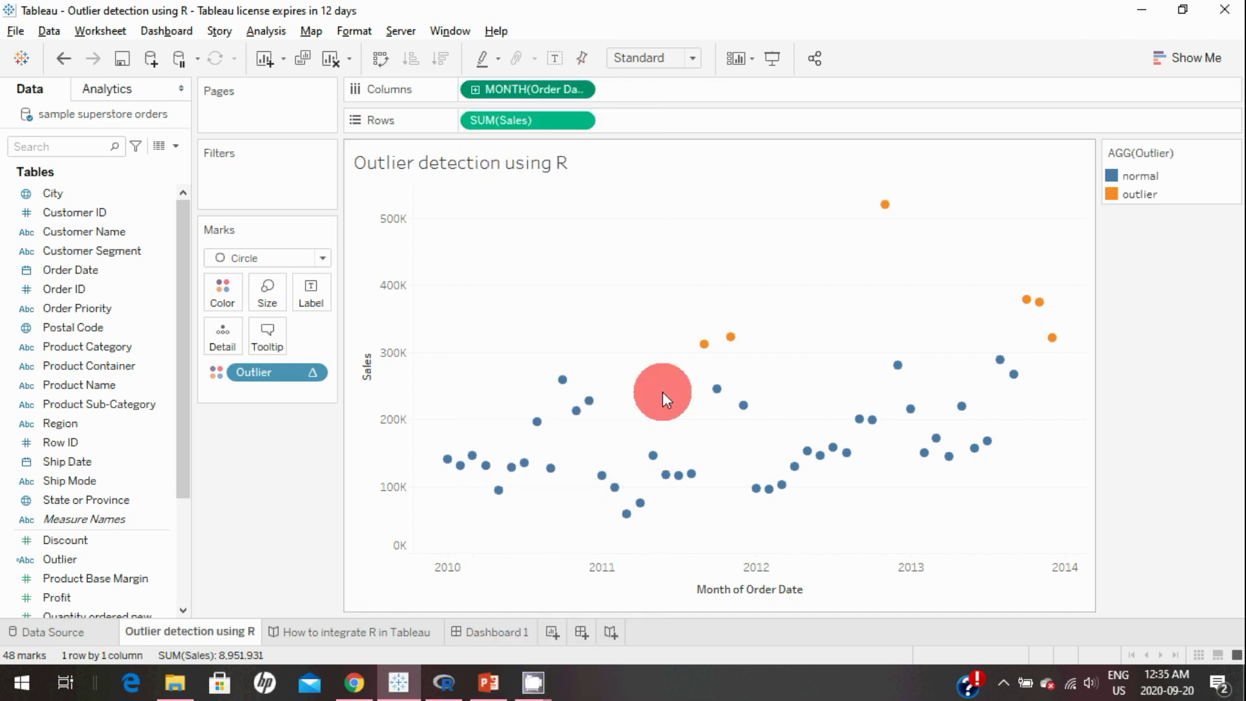